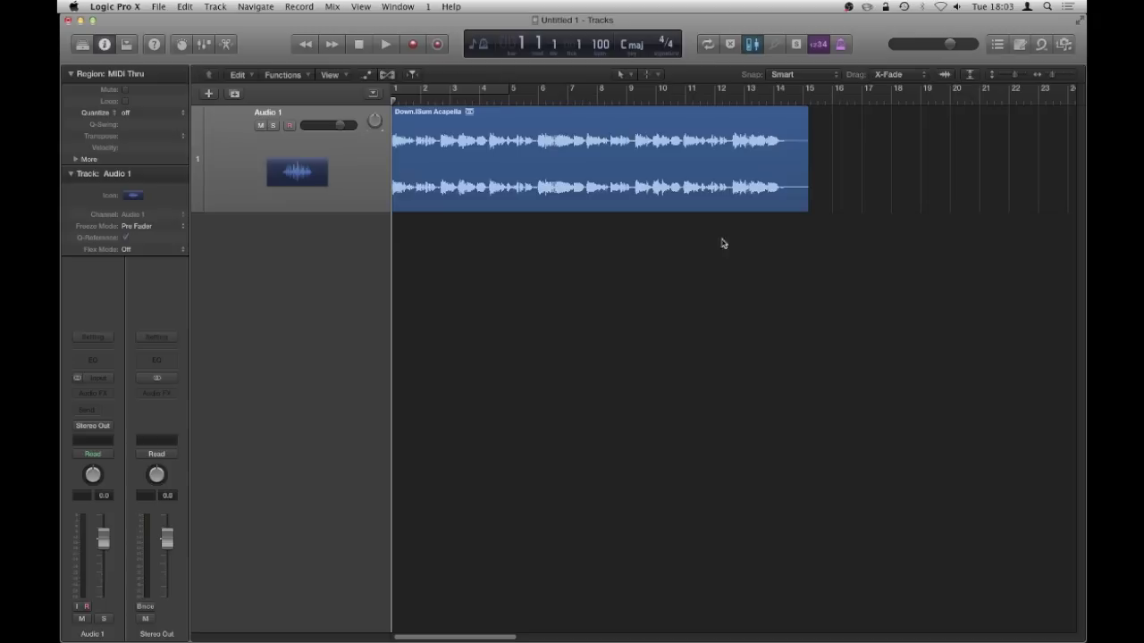
Turn on the metronome, play the acapella against the click, then stop back at bar 1
click(842, 49)
key(space)
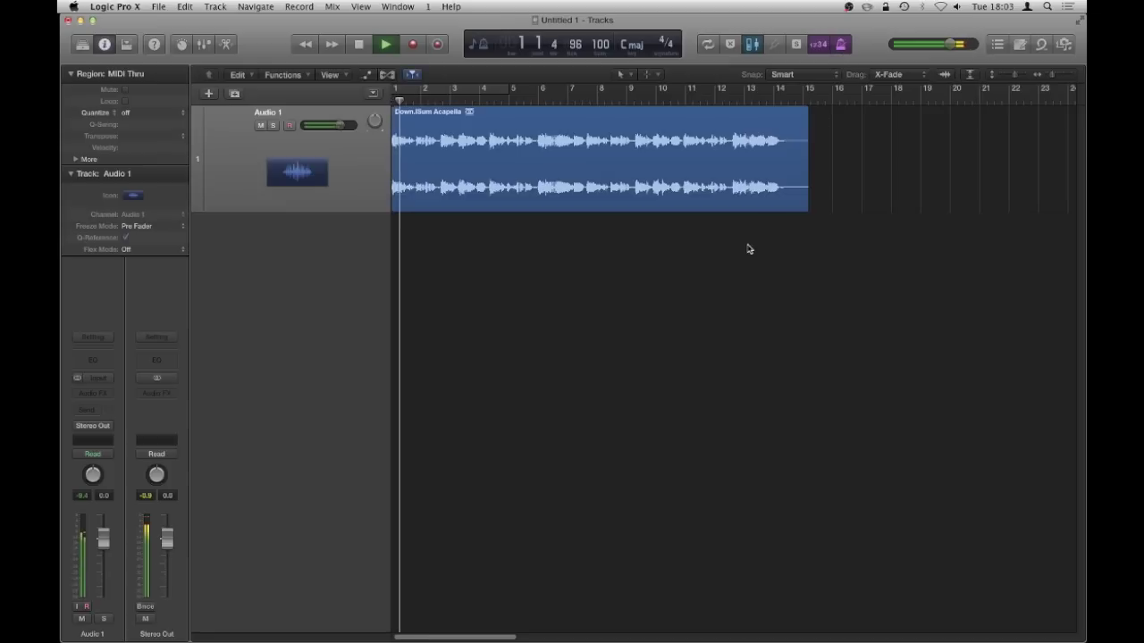
key(XF86AudioRaiseVolume)
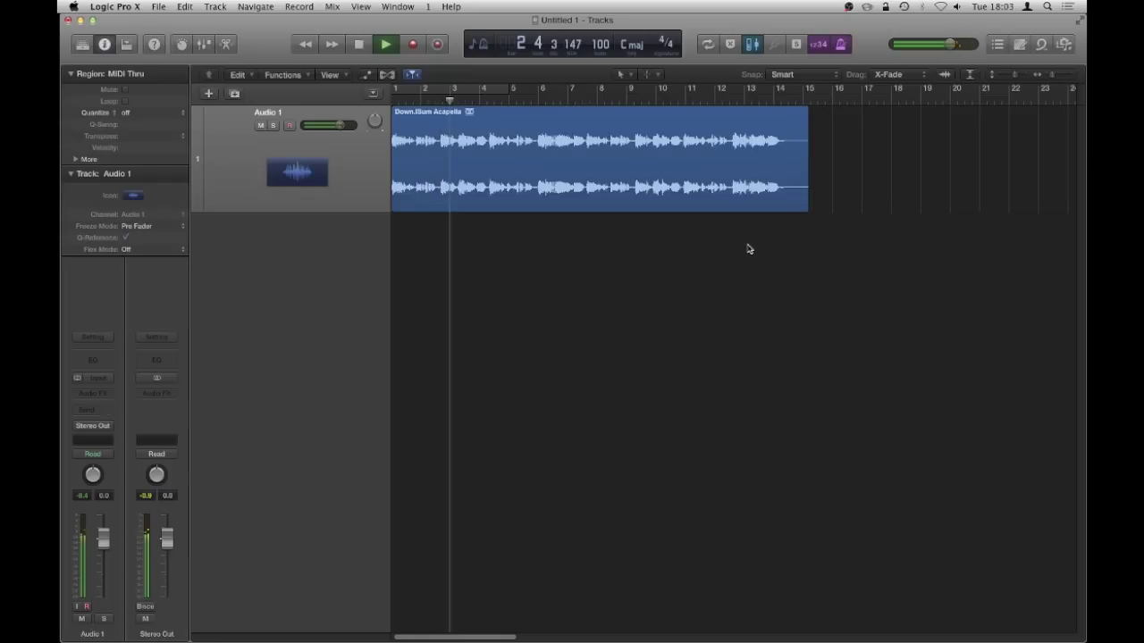
key(space)
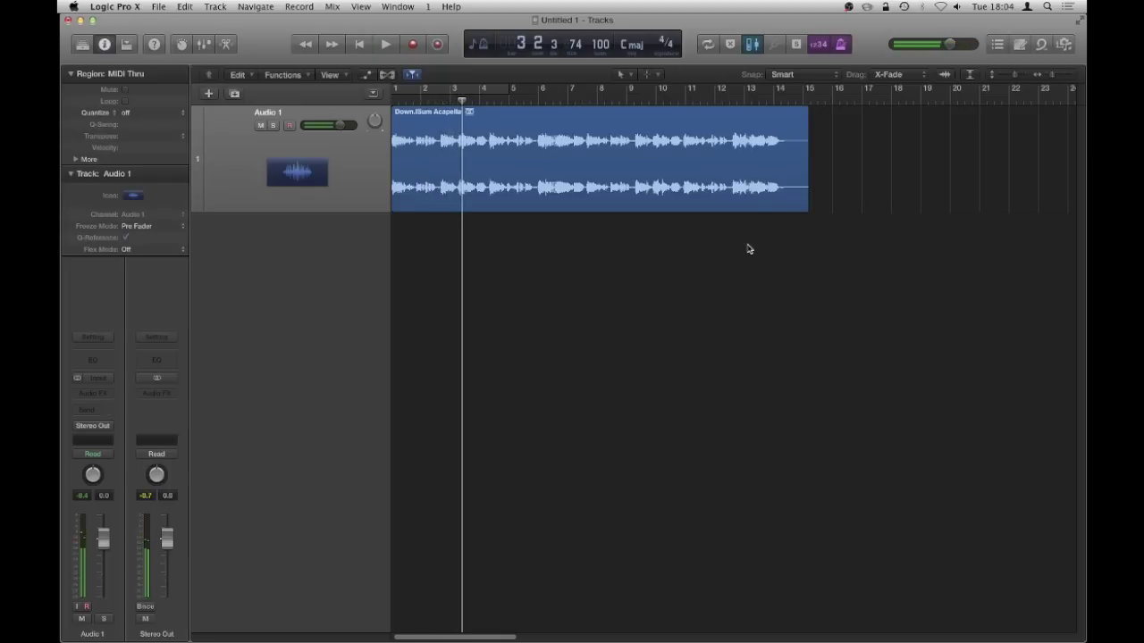
key(Return)
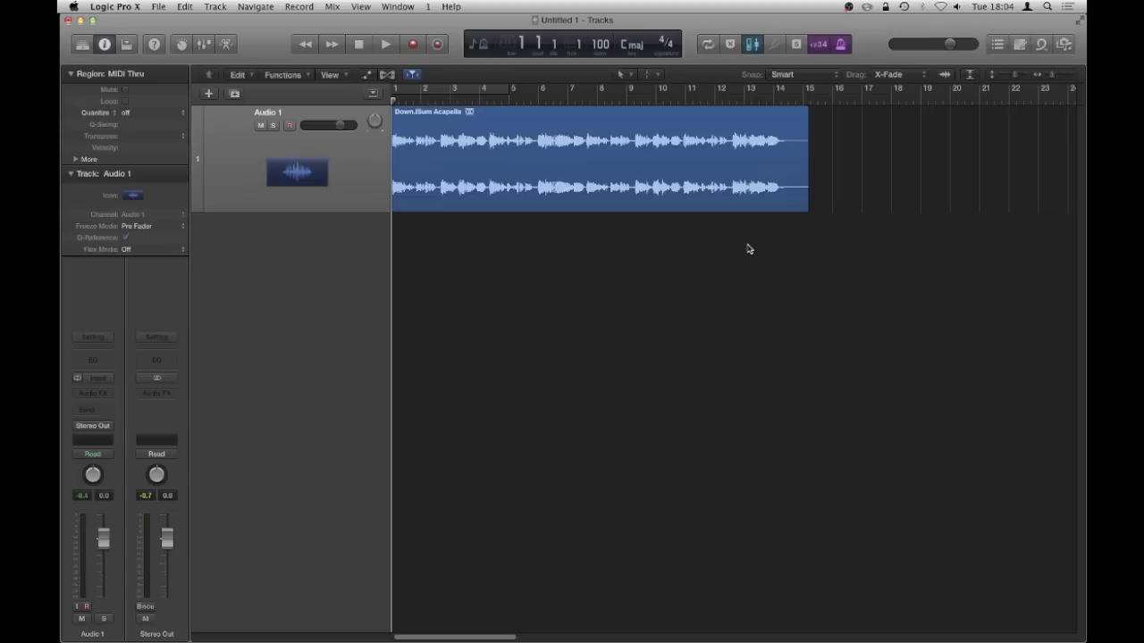
Play the acapella, stop just past bar 7 at 7 3 4 198, and zoom in around the playhead
scroll(748, 245, up, 3)
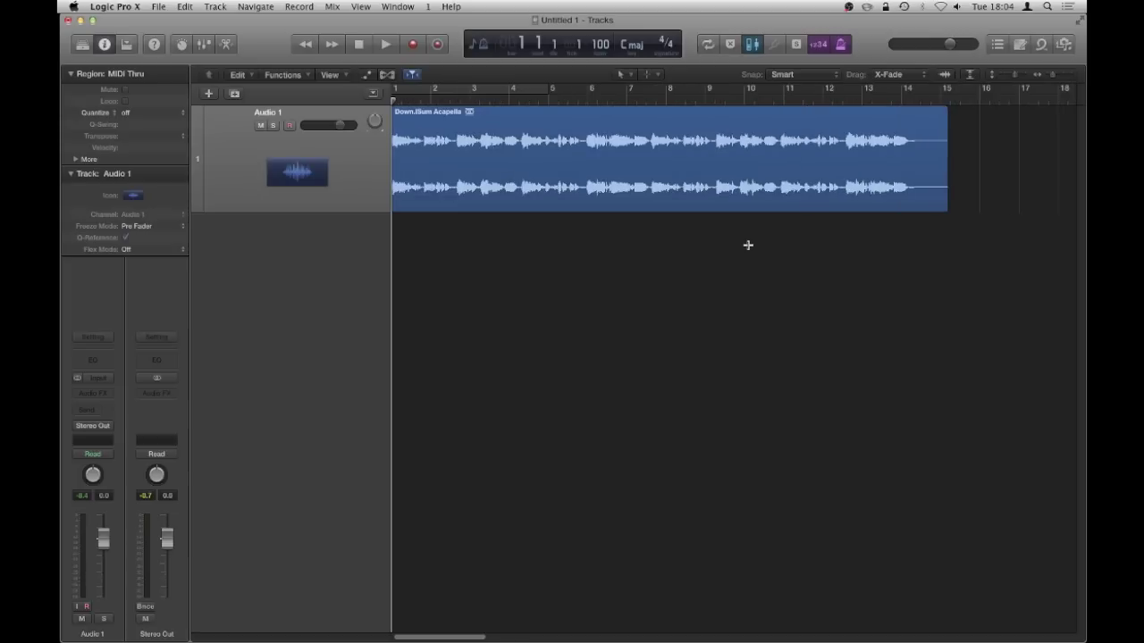
key(space)
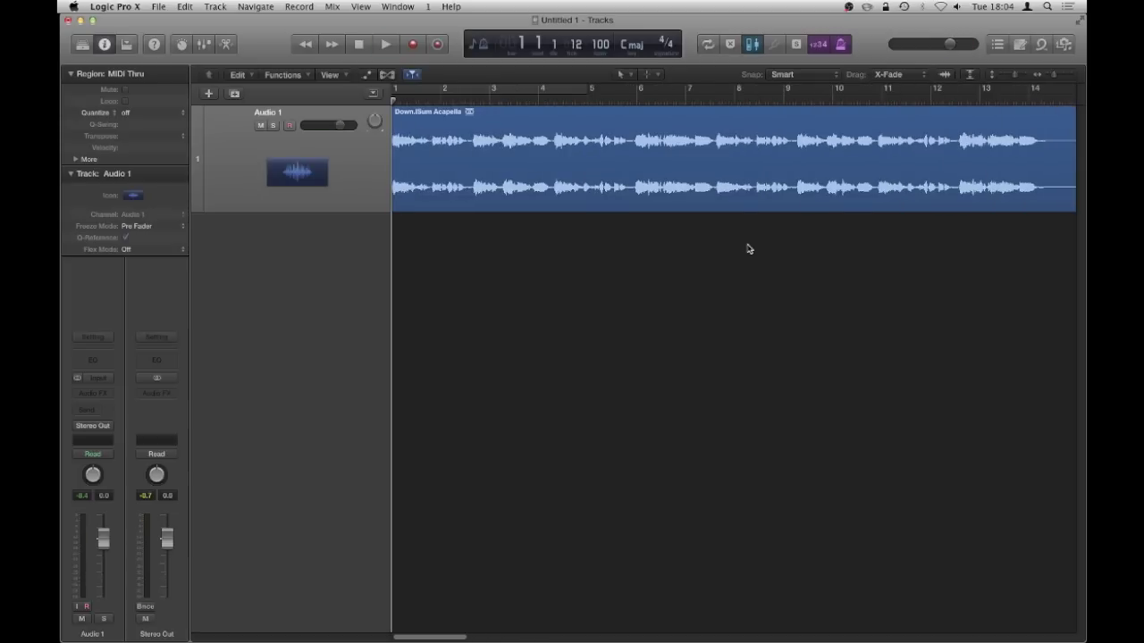
key(space)
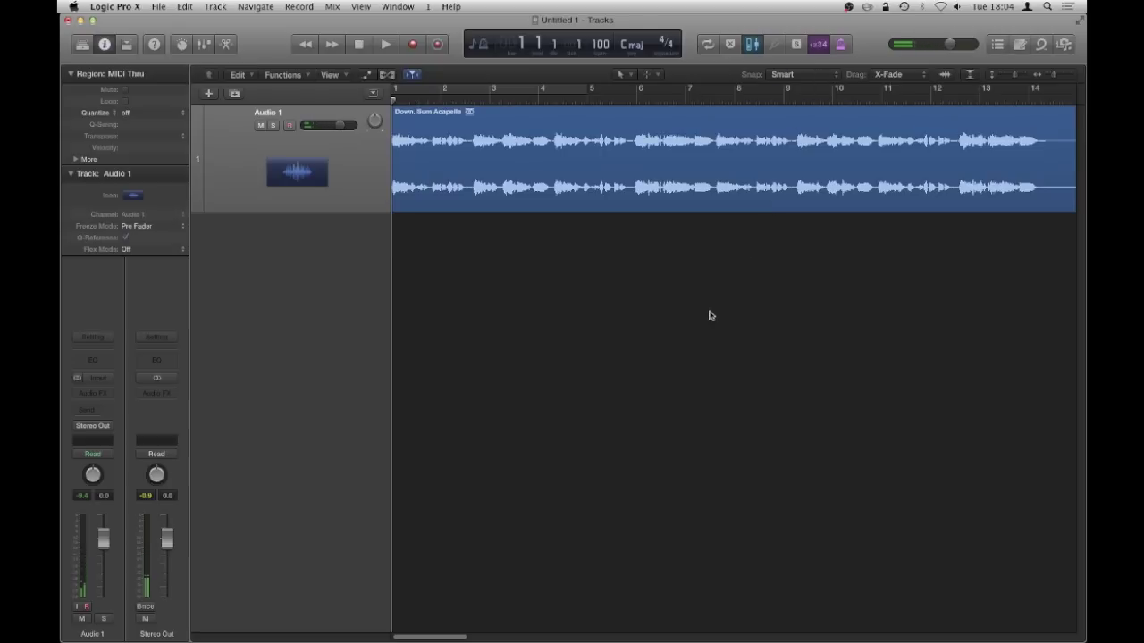
key(space)
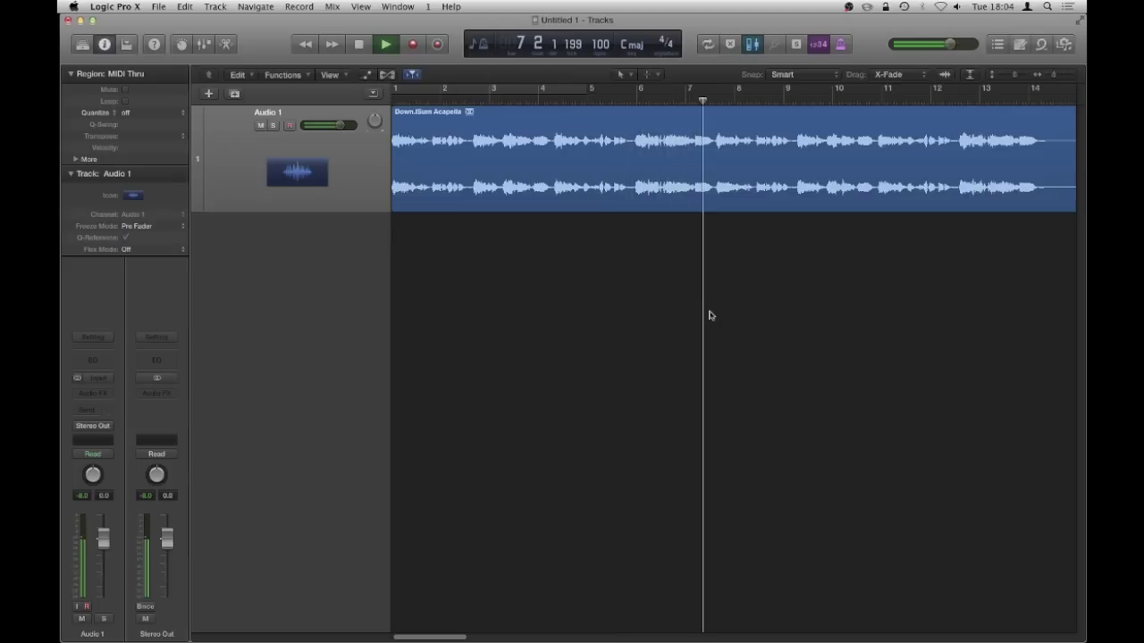
key(space)
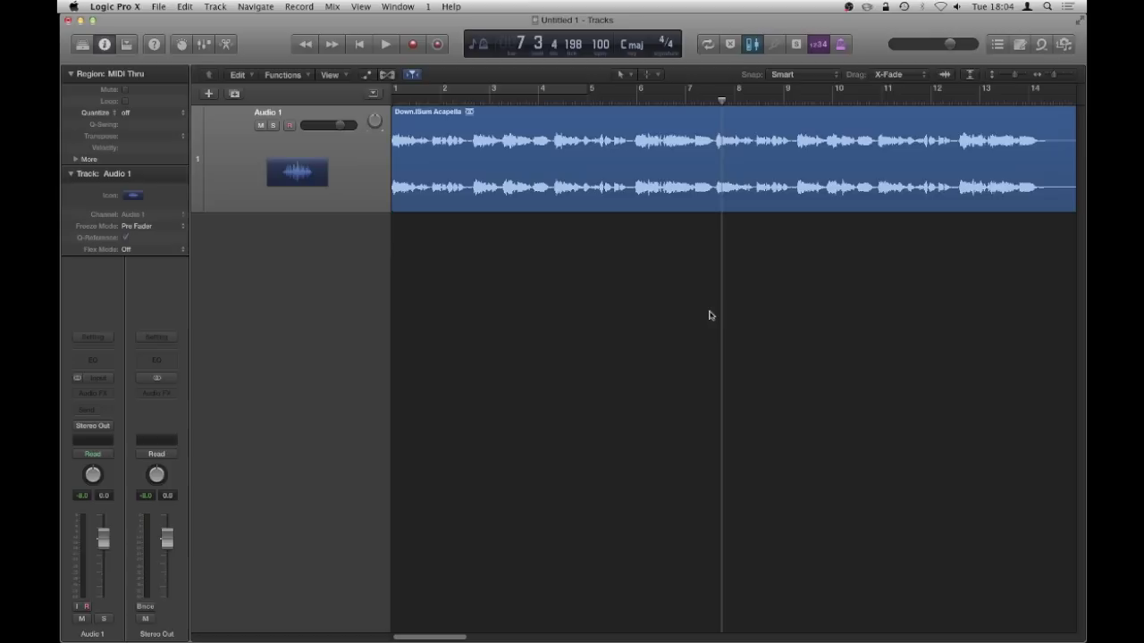
key(super+Right)
key(super+Right)
key(super+Right)
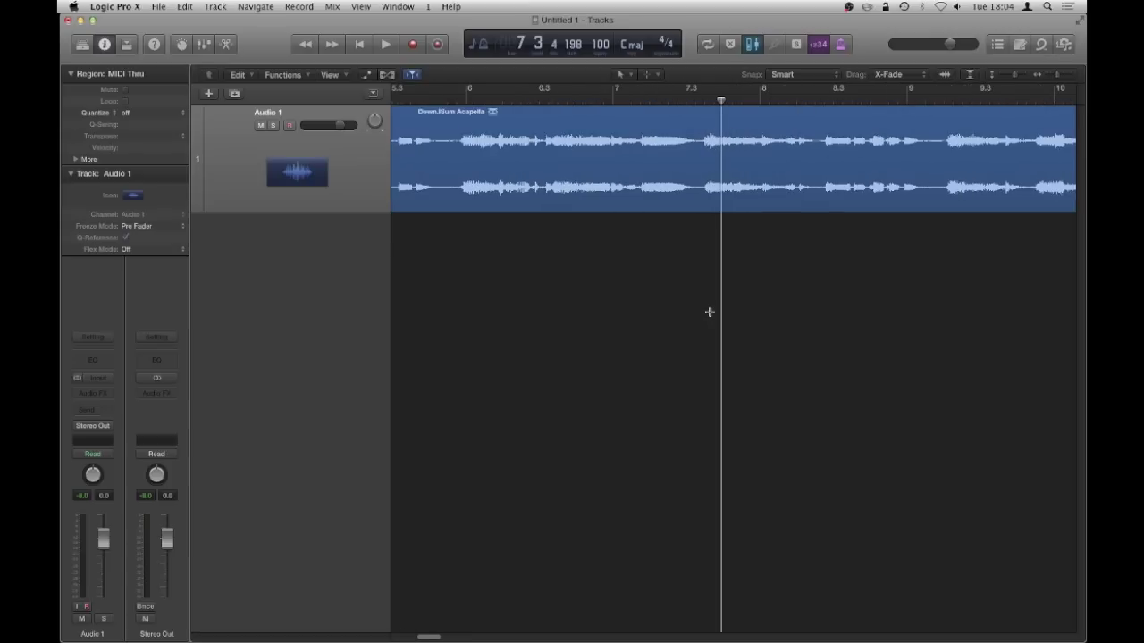
key(super+Right)
key(super+Right)
key(super+Right)
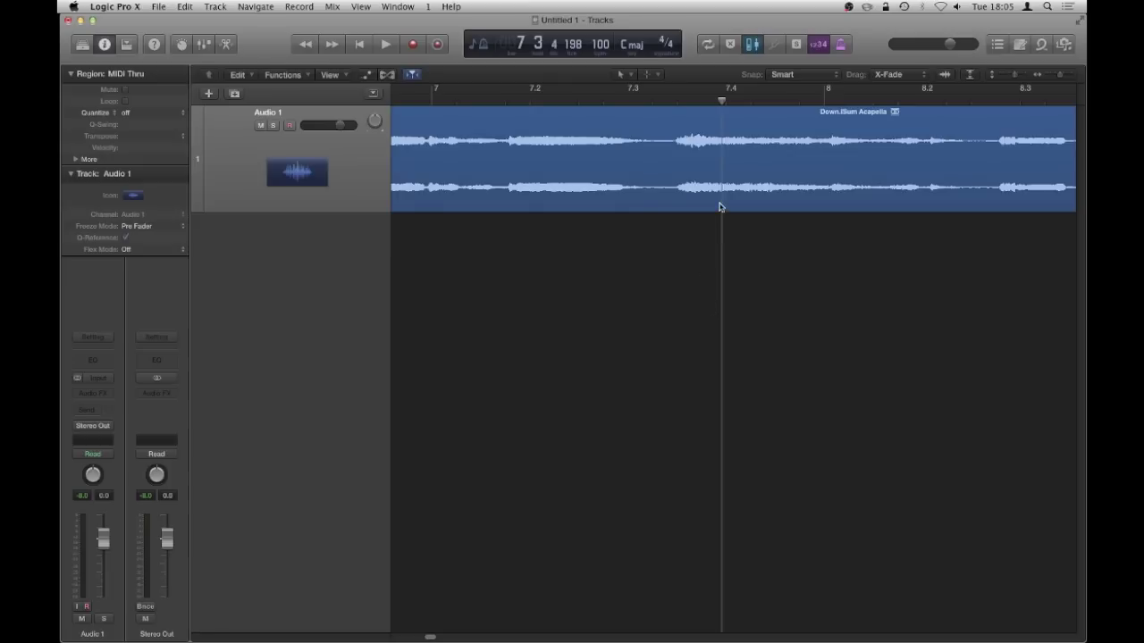
Zoom in closer and place the playhead at the vocal onset near 7.3.3
key(super+Right)
key(super+Right)
key(super+Right)
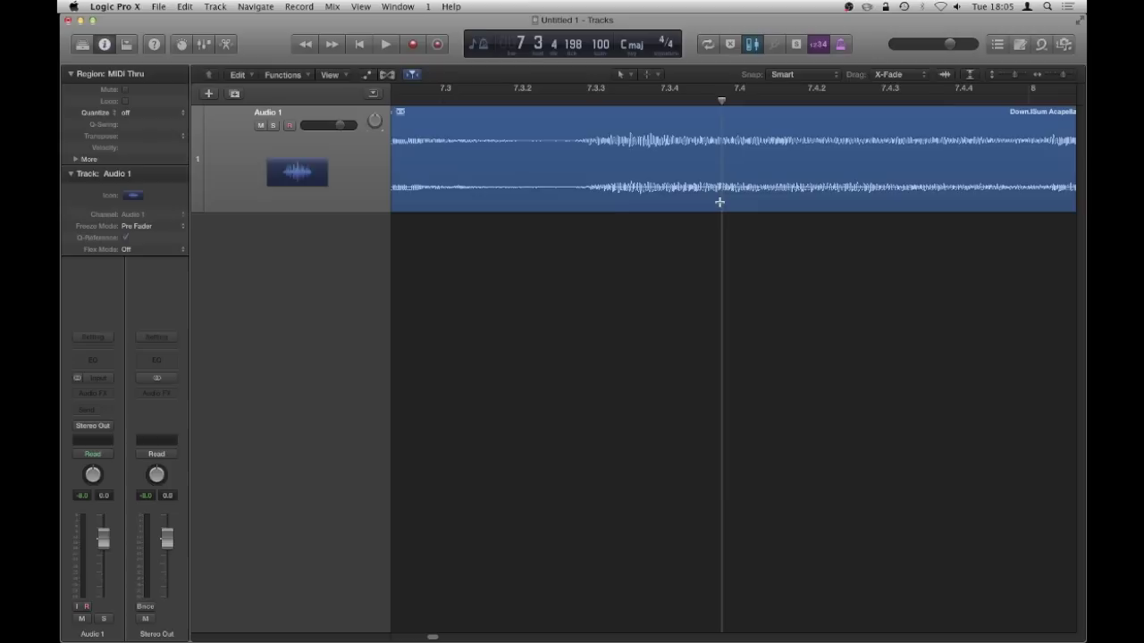
key(super+Down)
key(super+Down)
key(super+Down)
key(super+Down)
key(super+Down)
key(super+Down)
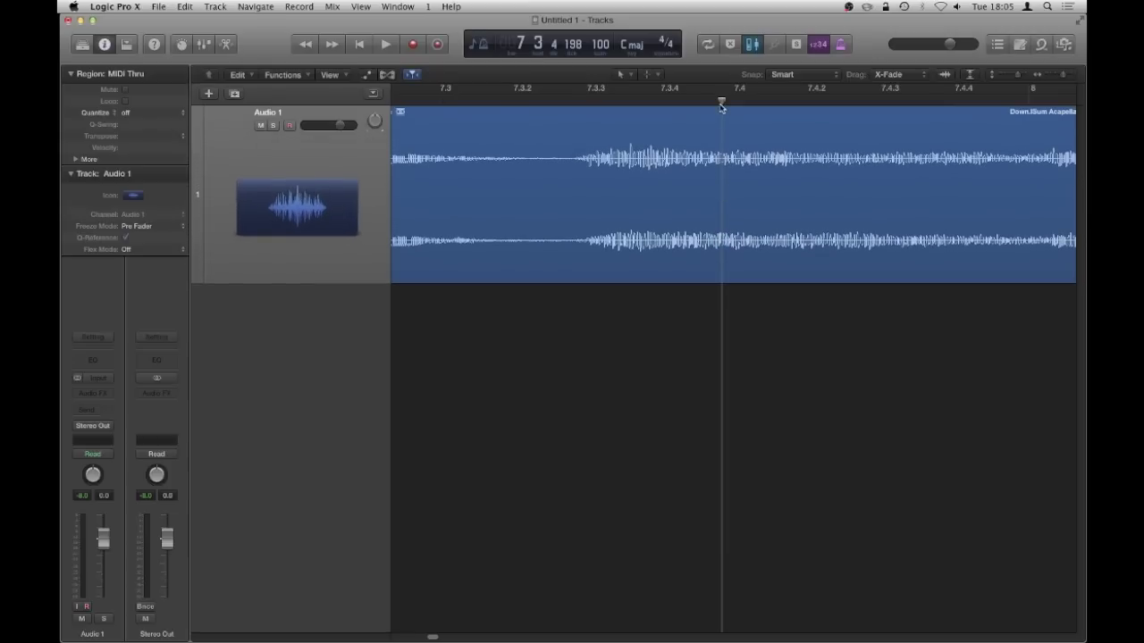
drag(720, 102, 576, 105)
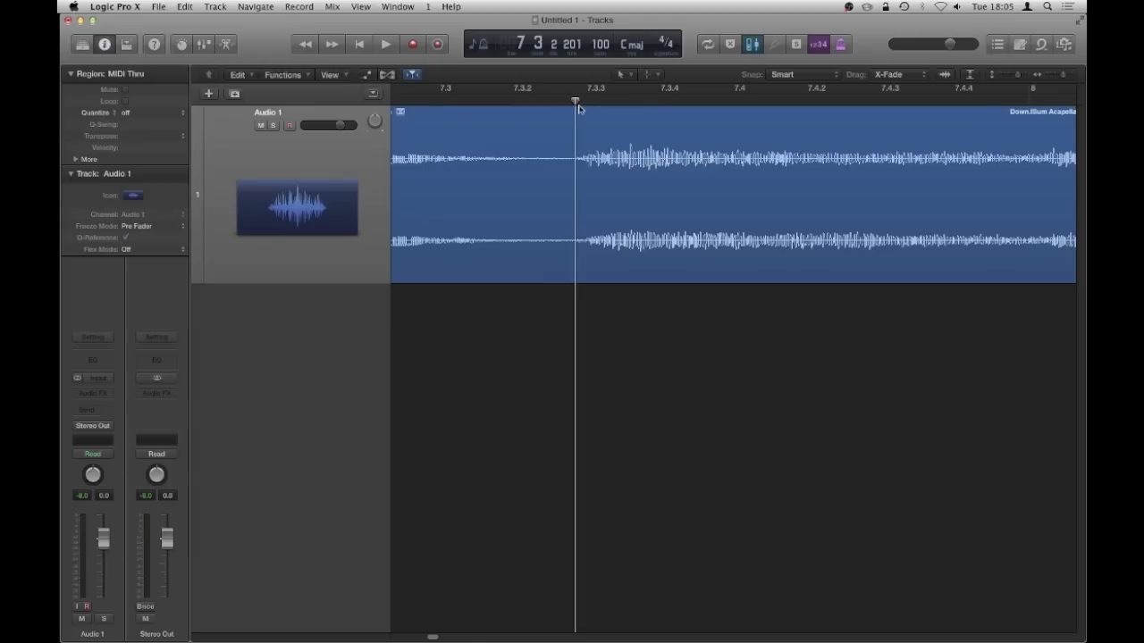
Trim the acapella region's end back to the playhead, around 7 3 2 201
key(super+Left)
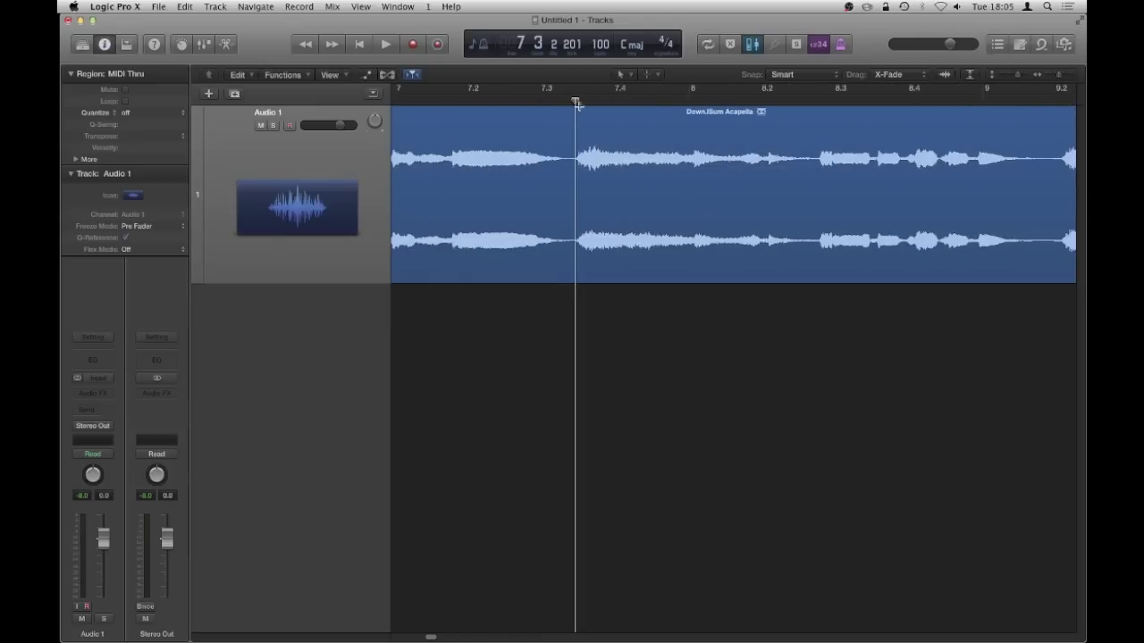
key(super+Left)
key(super+Left)
key(super+Left)
key(super+Left)
key(super+Left)
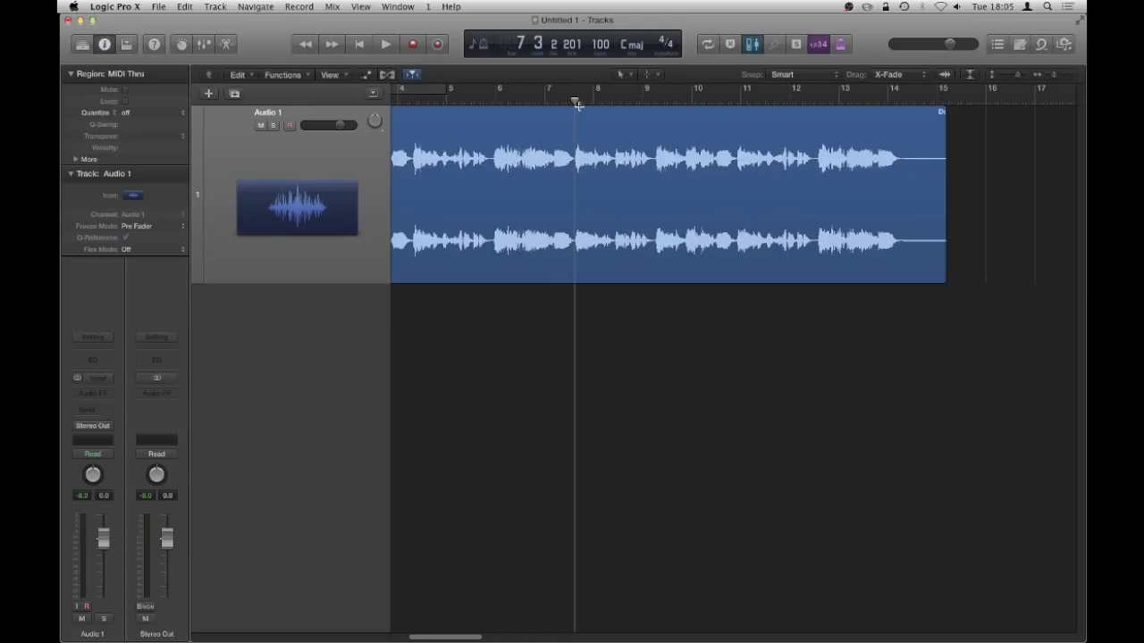
click(690, 188)
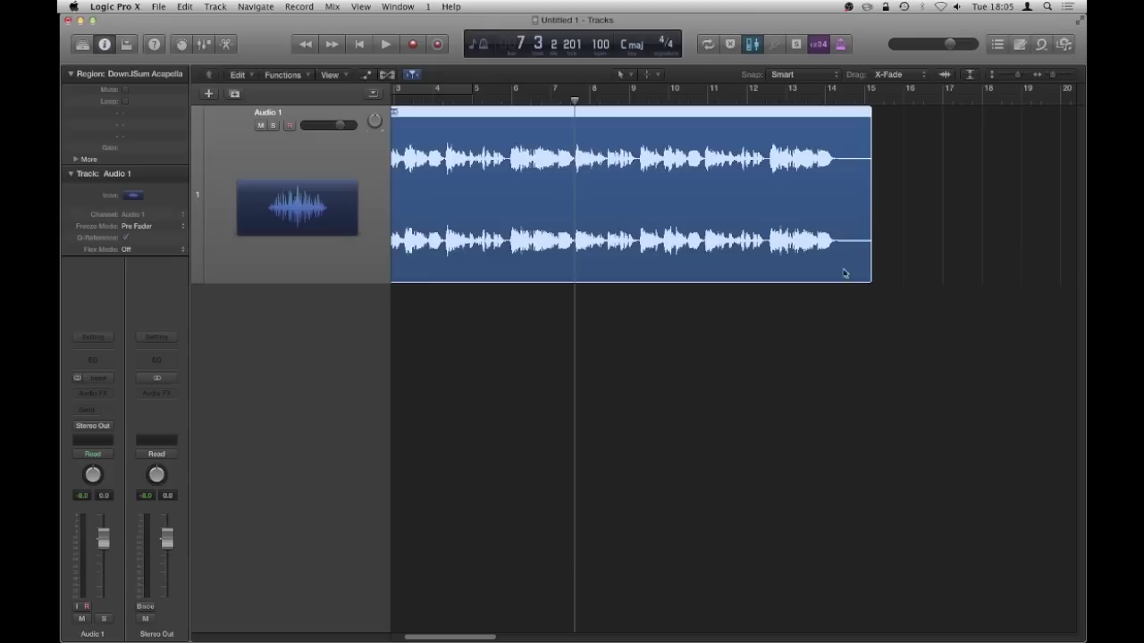
drag(867, 277, 575, 269)
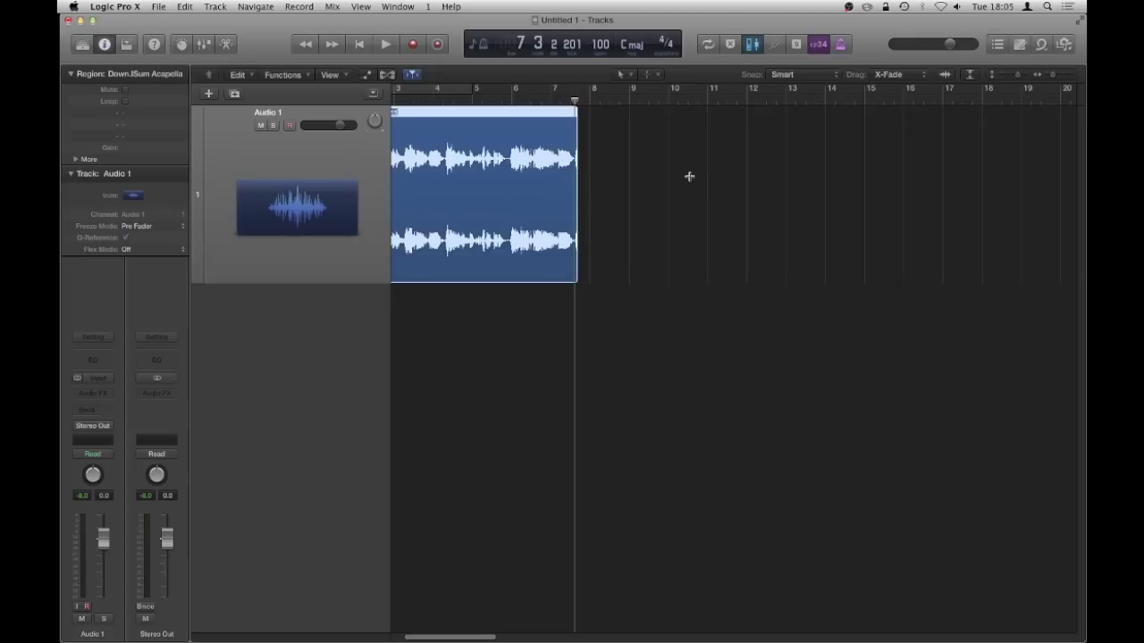
key(super+Right)
key(super+Right)
key(super+Right)
key(super+Right)
key(super+Right)
key(super+Right)
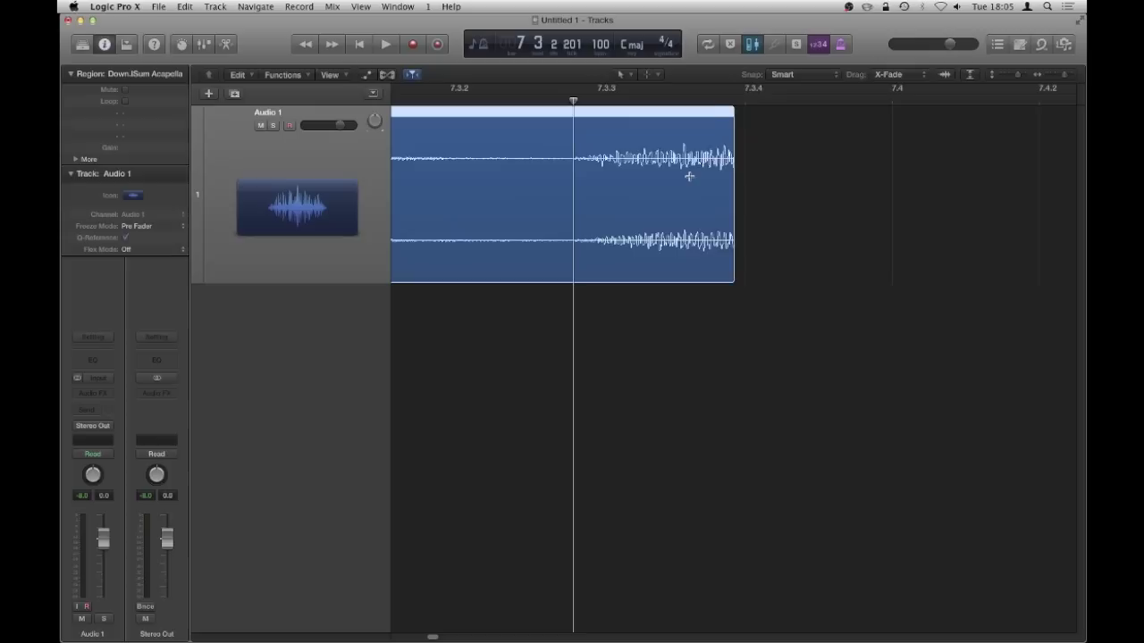
key(super+Right)
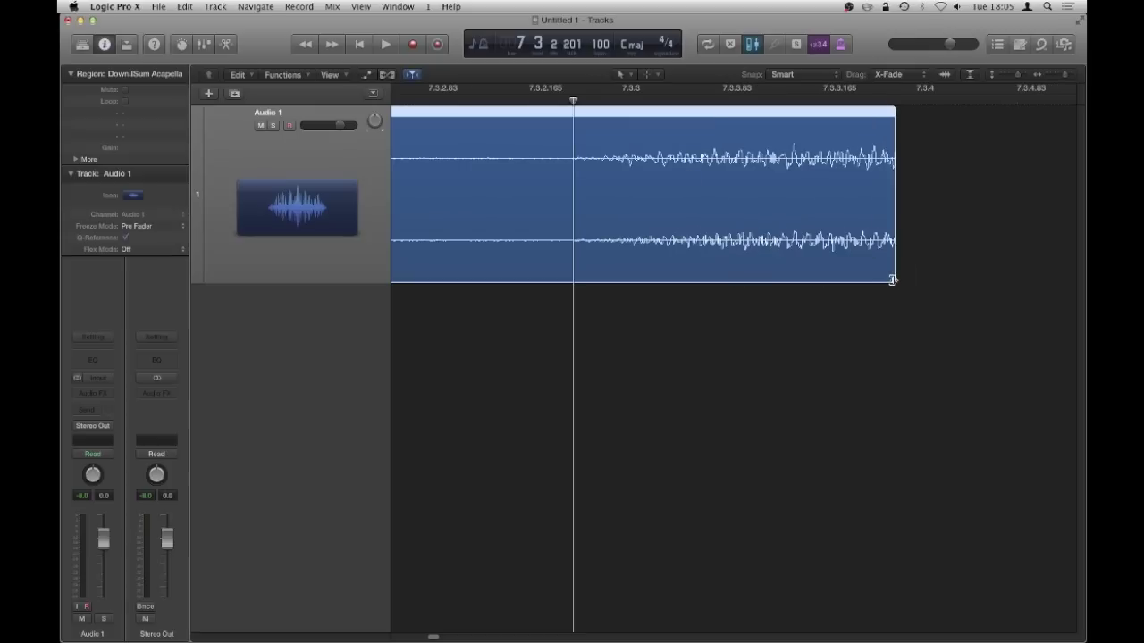
drag(893, 280, 569, 269)
Zoom to fit the trimmed acapella region and set a cycle range matching it
click(684, 262)
key(z)
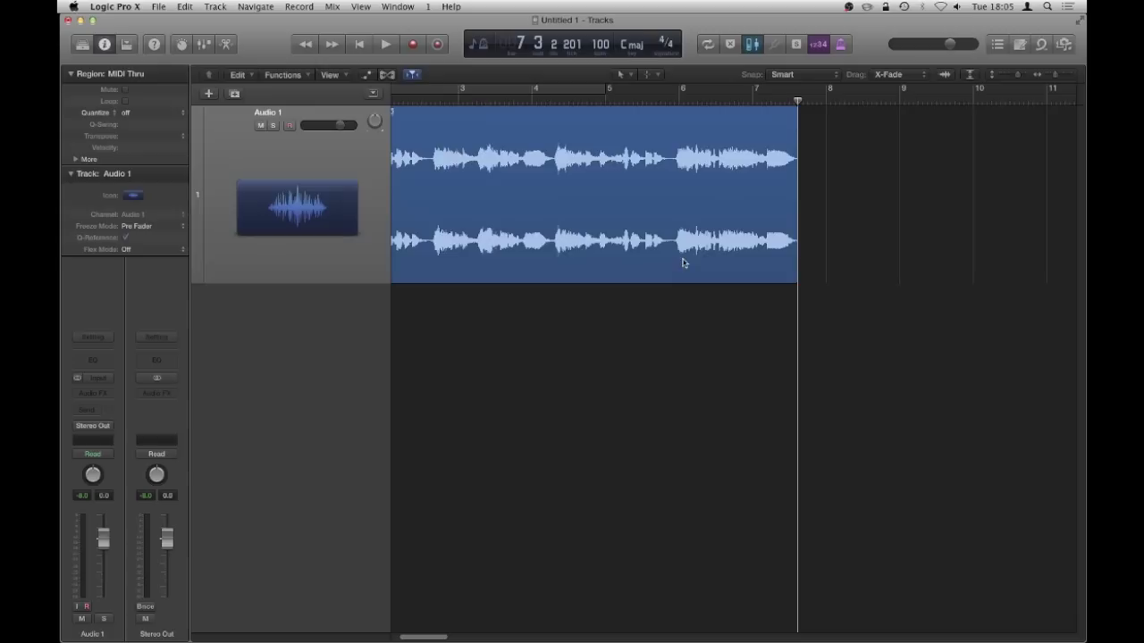
click(632, 206)
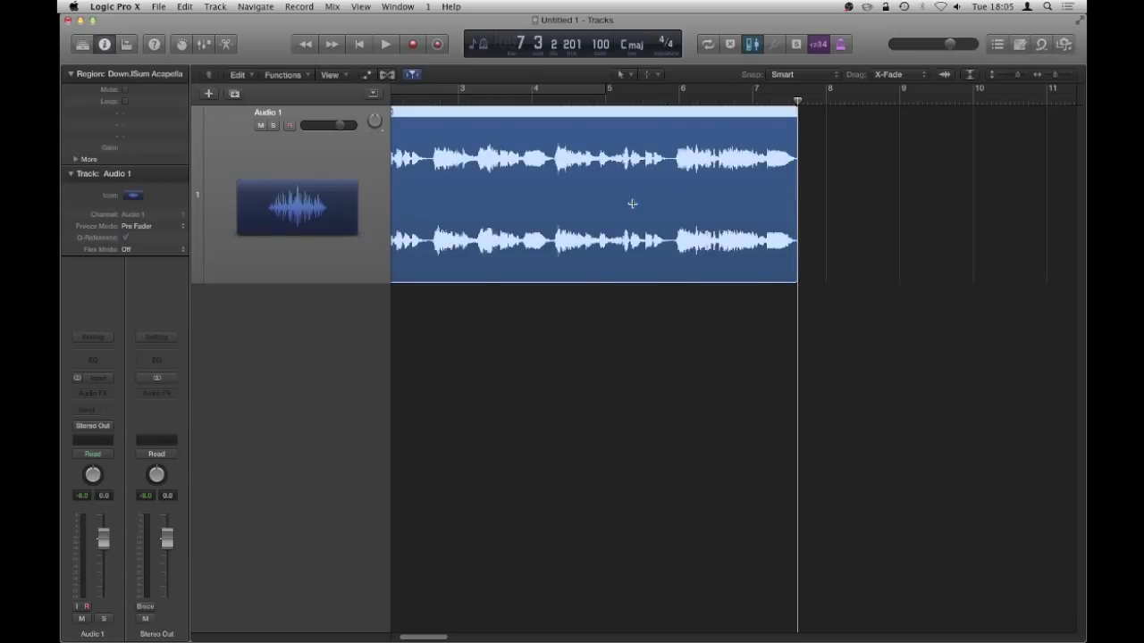
key(super+u)
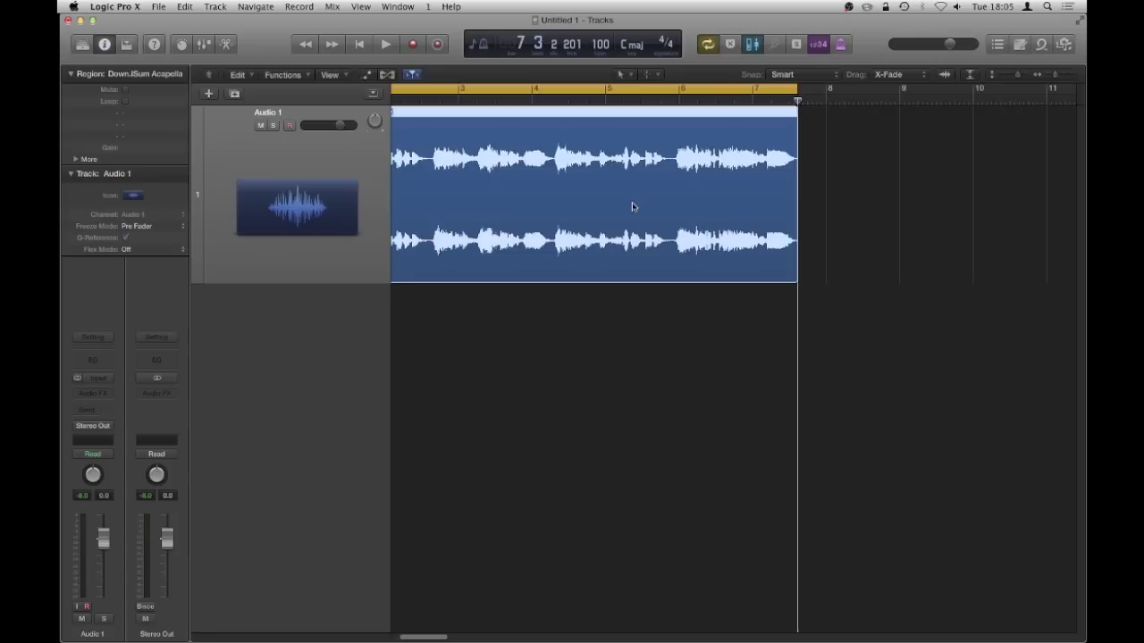
Loop-play the region from bar 1, then zoom out to show bars 1–18
key(Return)
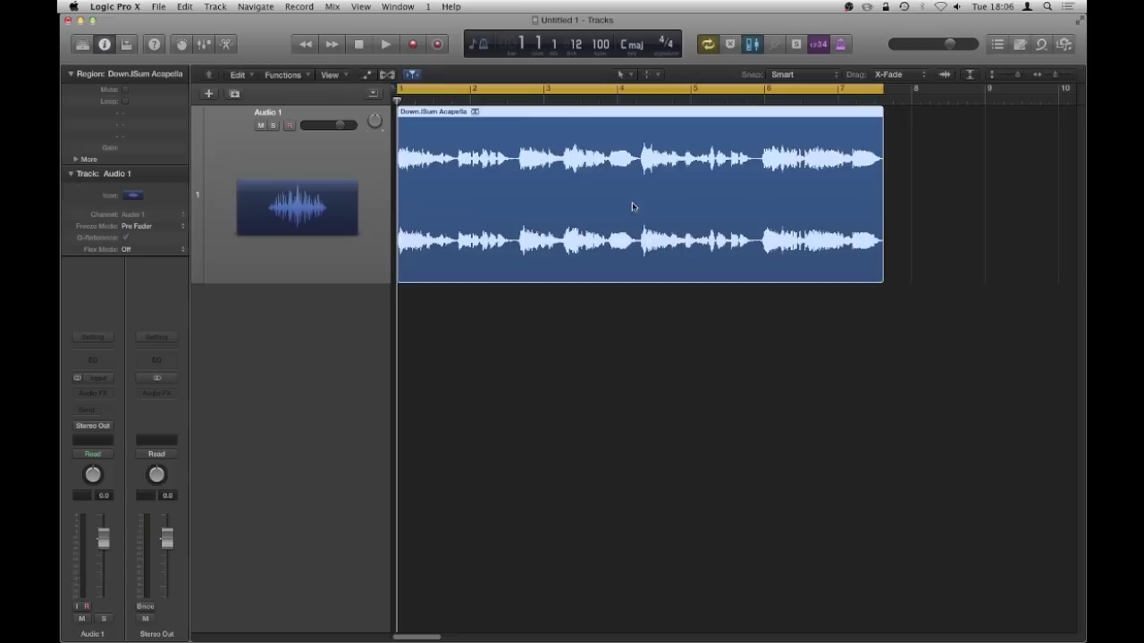
key(space)
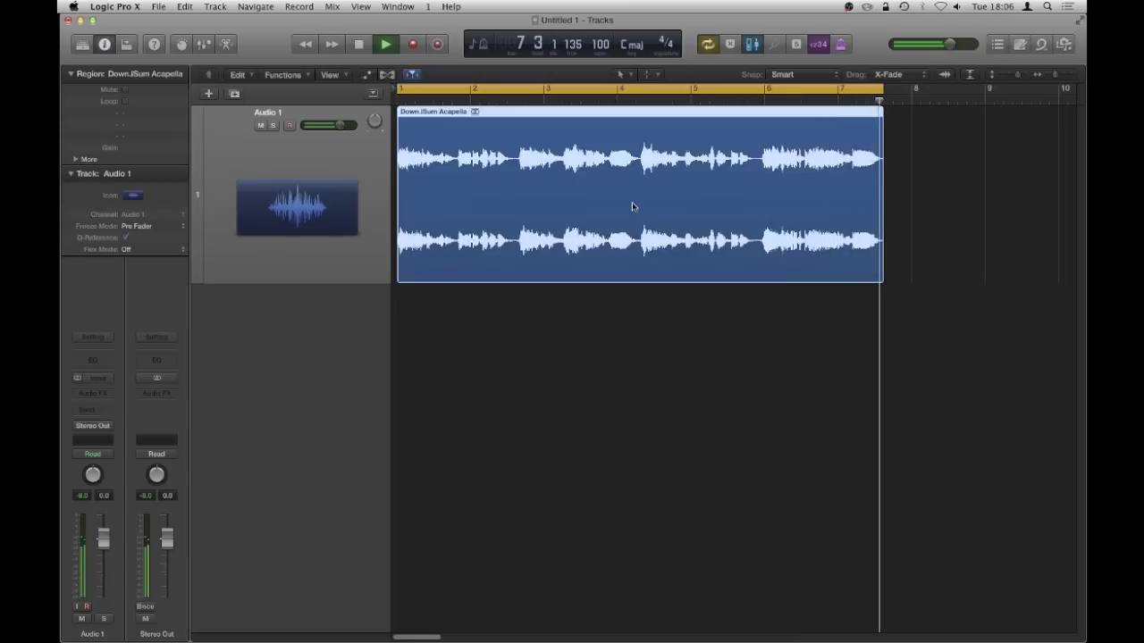
key(space)
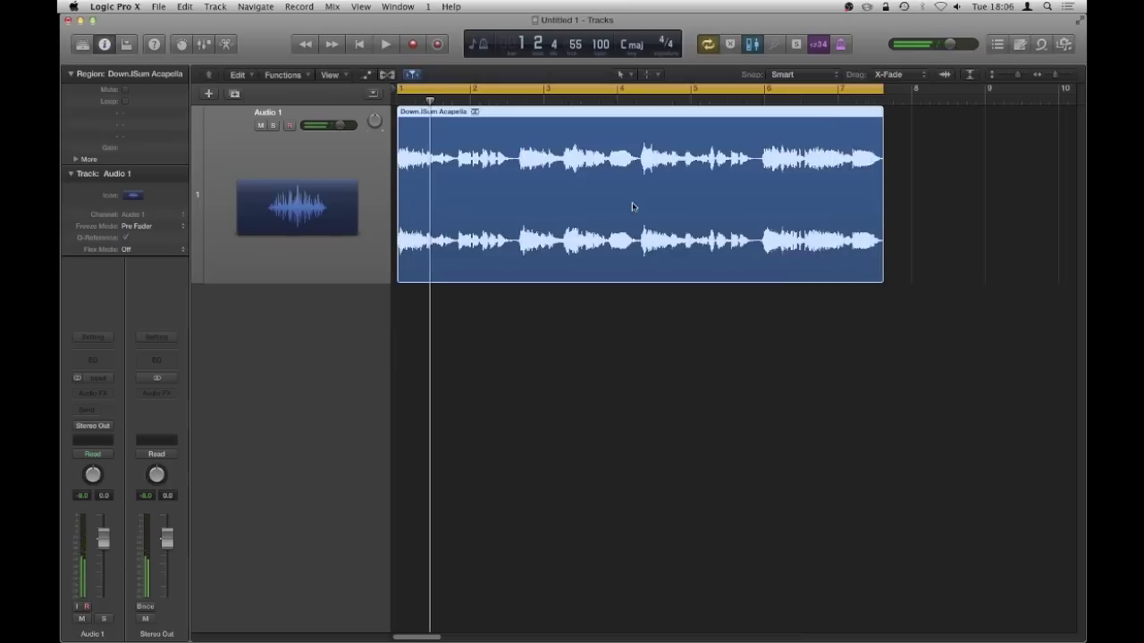
key(Return)
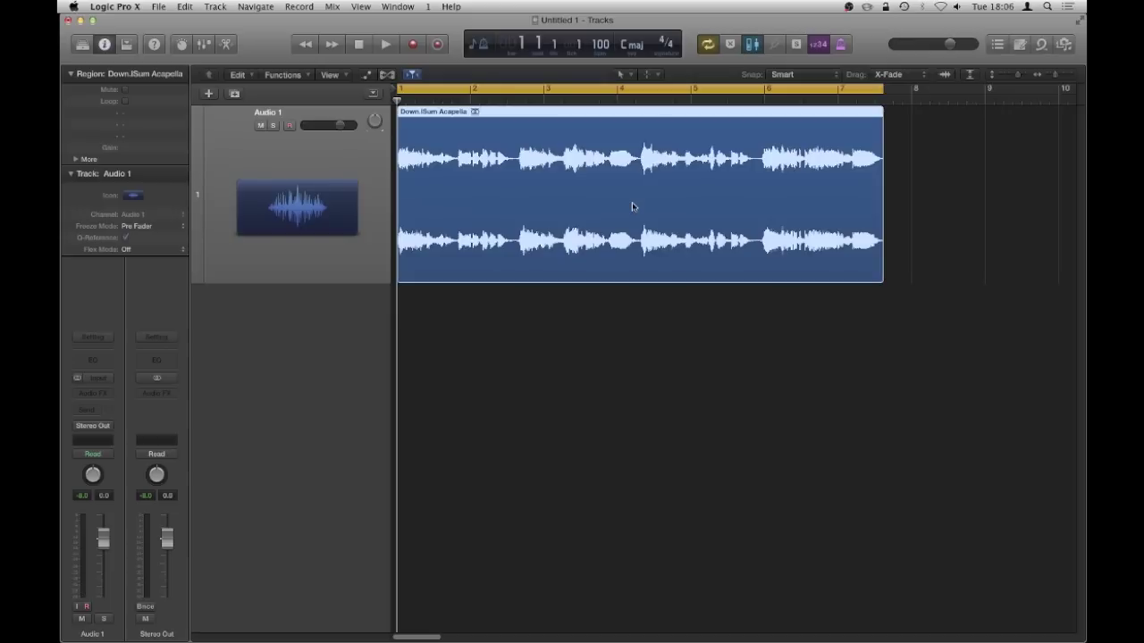
key(super+Left)
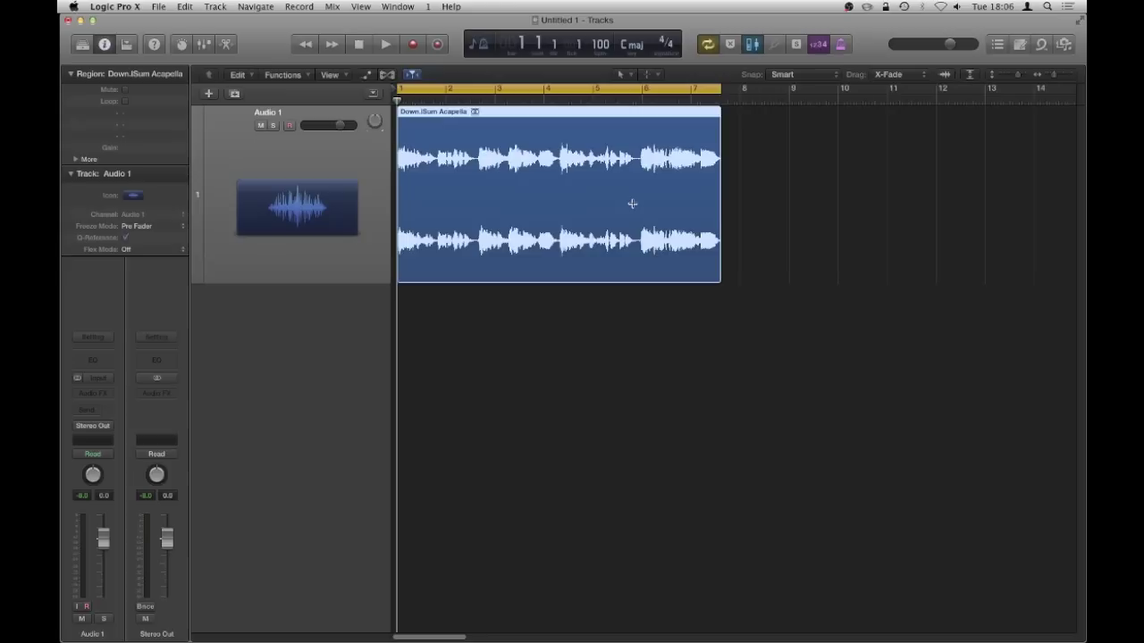
key(super+Left)
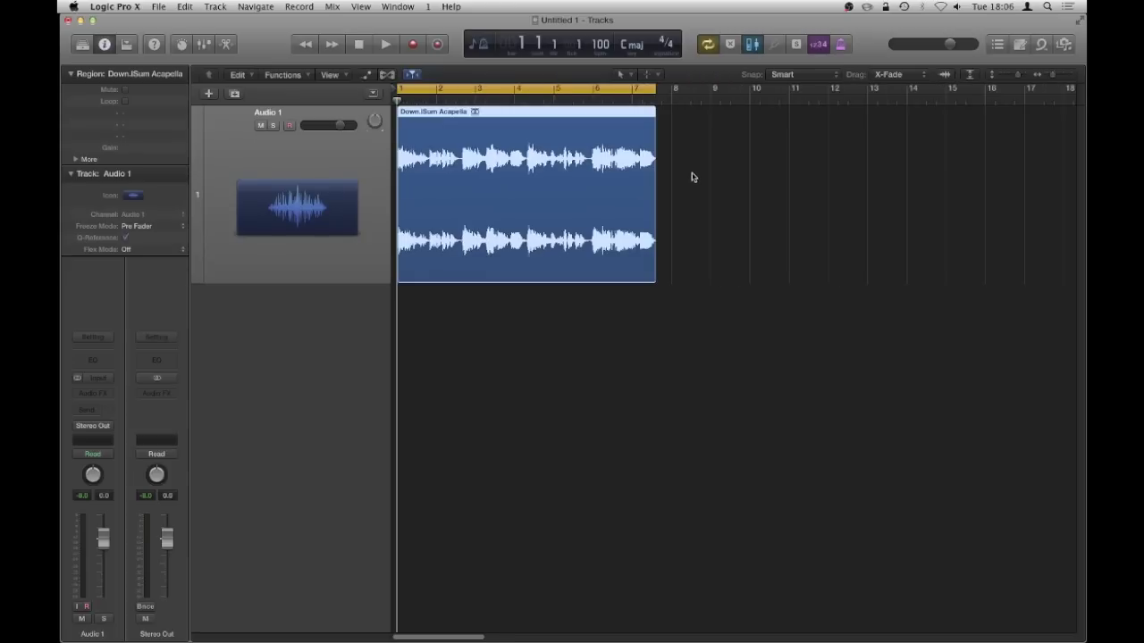
Replace the old cycle range with a new one covering bars 1–9
click(496, 90)
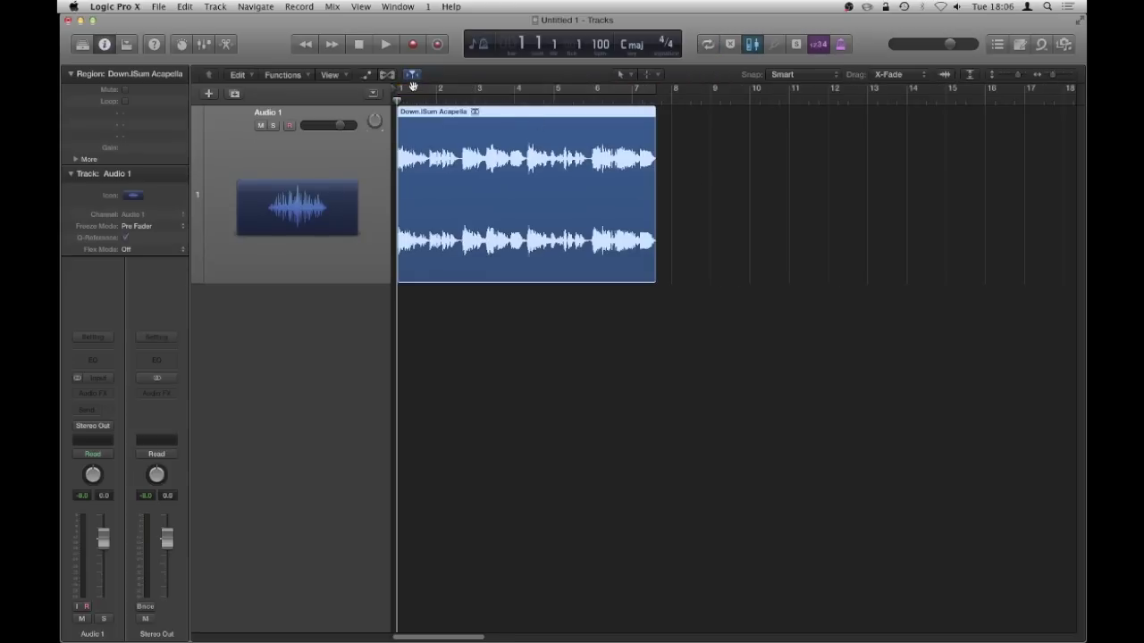
drag(403, 91, 475, 90)
drag(650, 99, 715, 94)
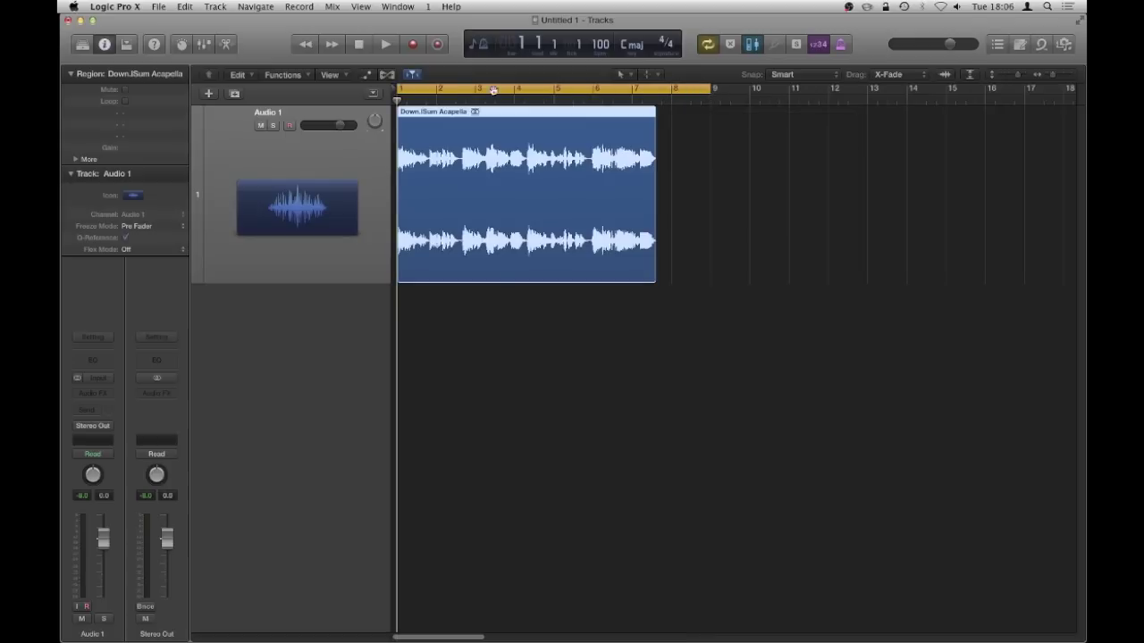
With the acapella region selected, run Edit > Tempo > Adjust Tempo using Region Length and Locators
click(690, 145)
click(521, 143)
click(185, 7)
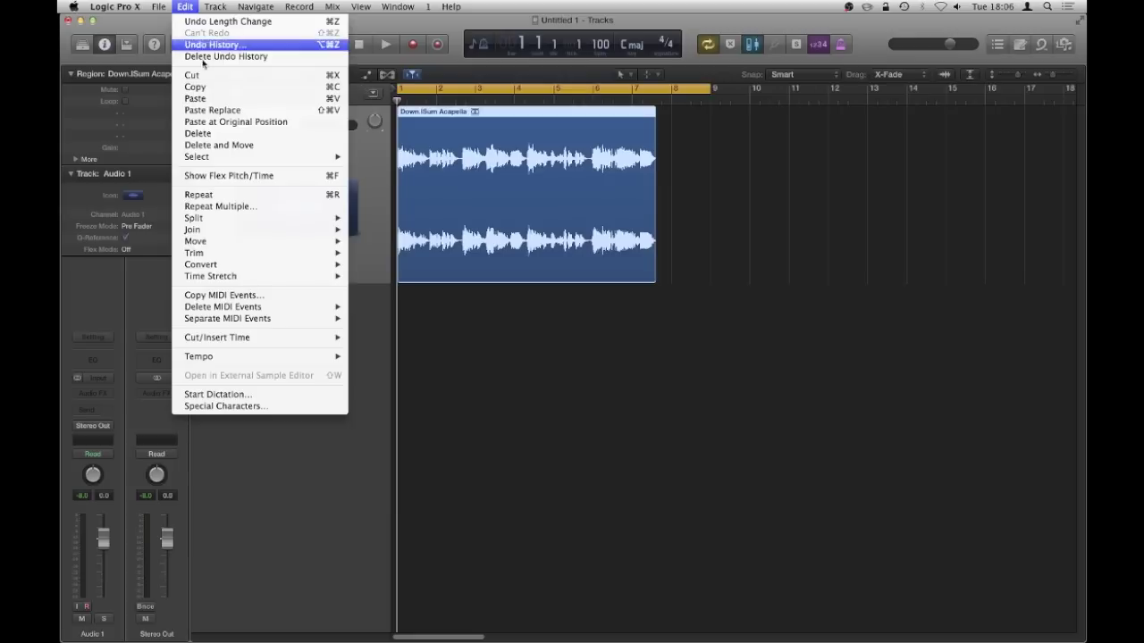
mouse_move(221, 158)
mouse_move(235, 358)
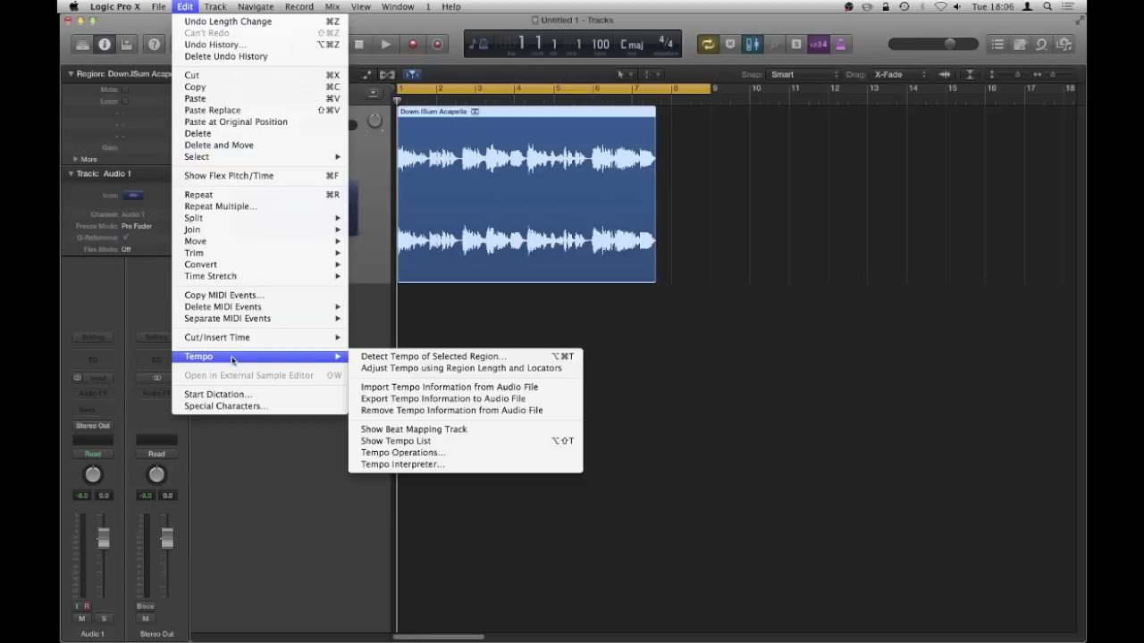
click(394, 370)
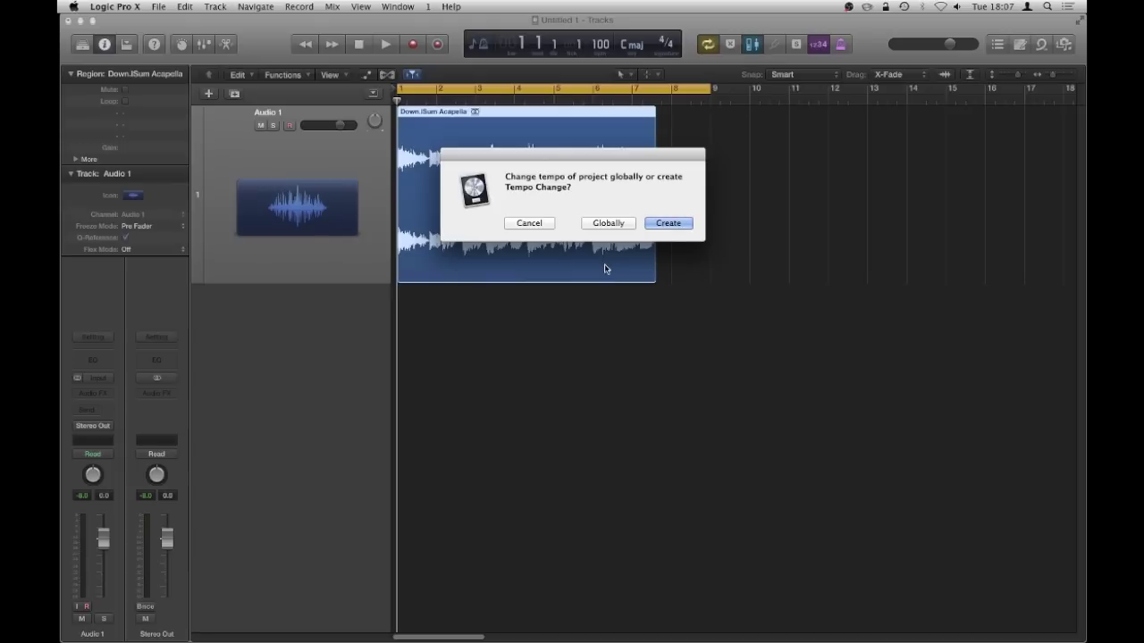
Apply the tempo change globally so the region fills bars 1–9, then play it back with the metronome
click(602, 225)
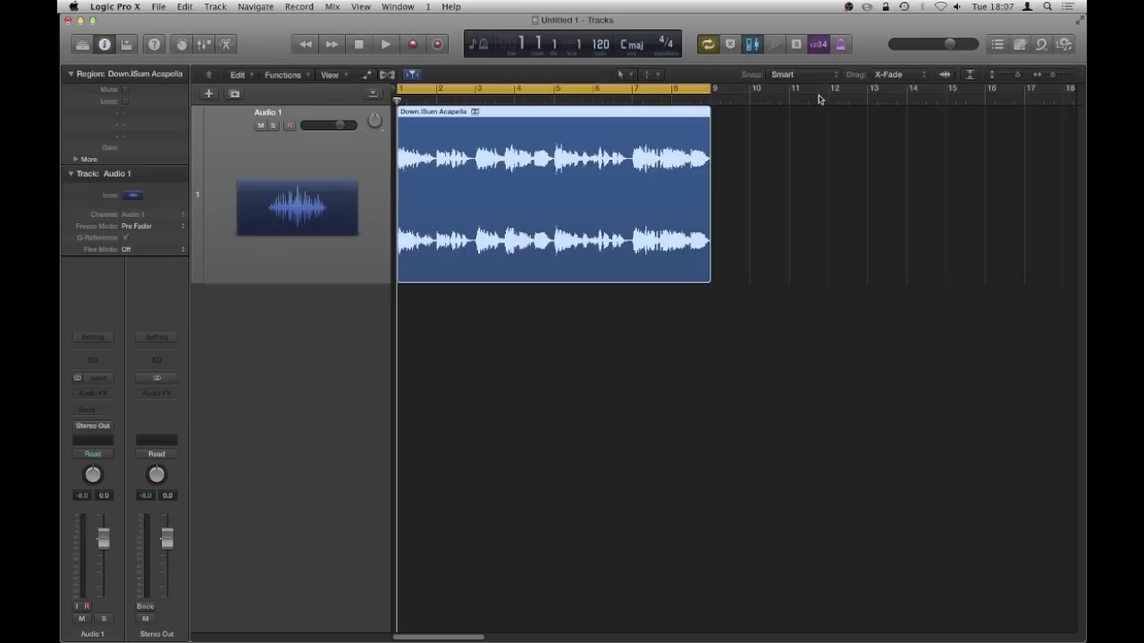
click(840, 48)
key(space)
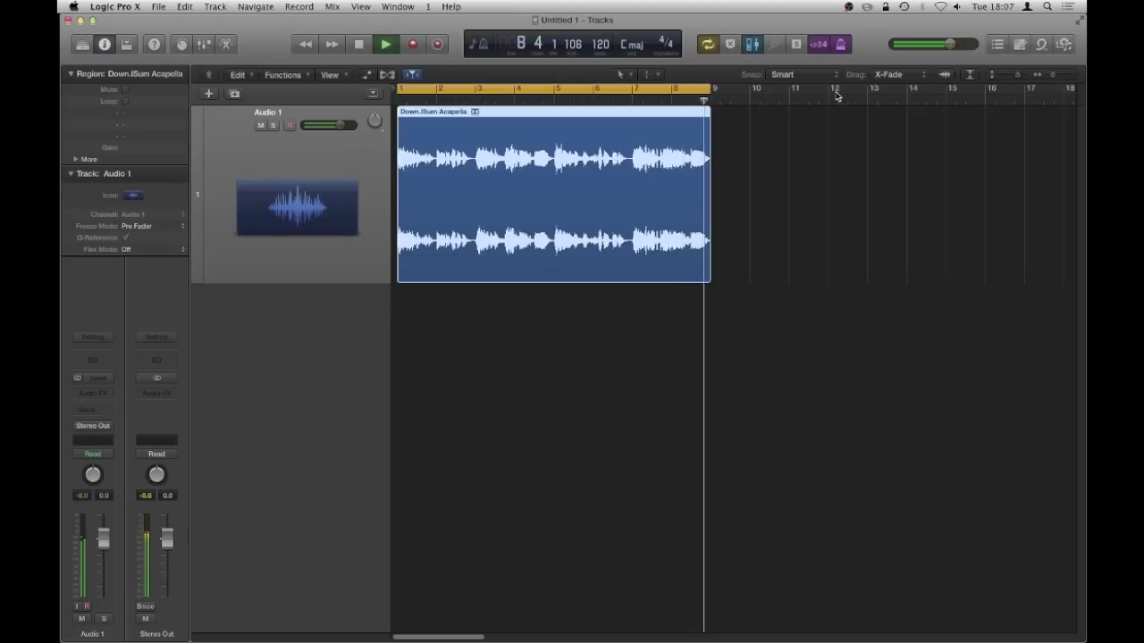
key(space)
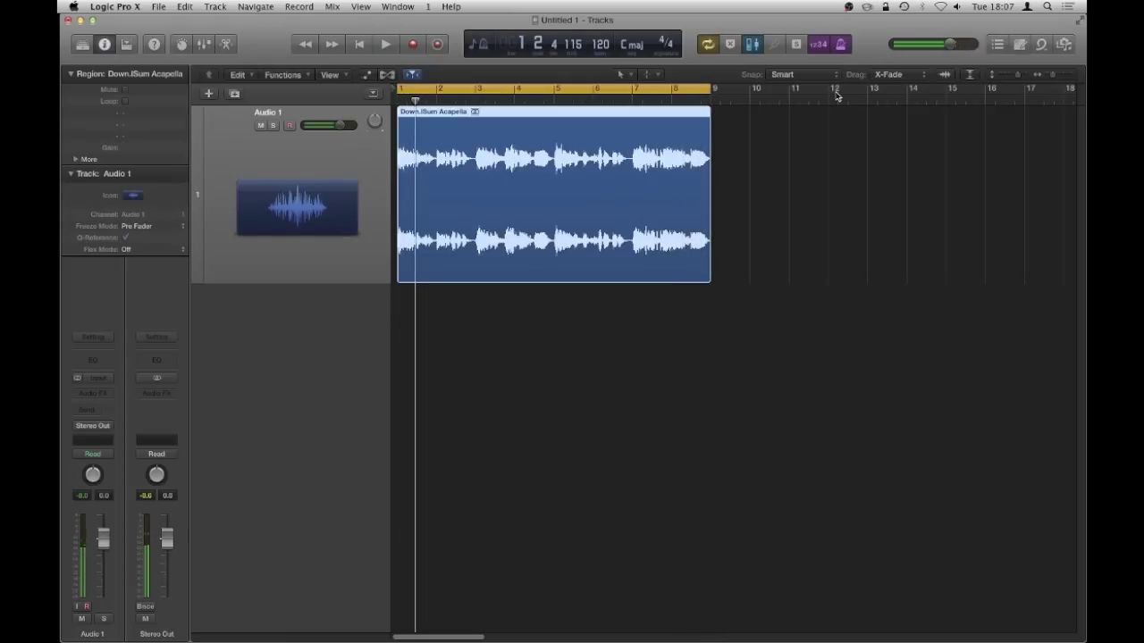
key(Return)
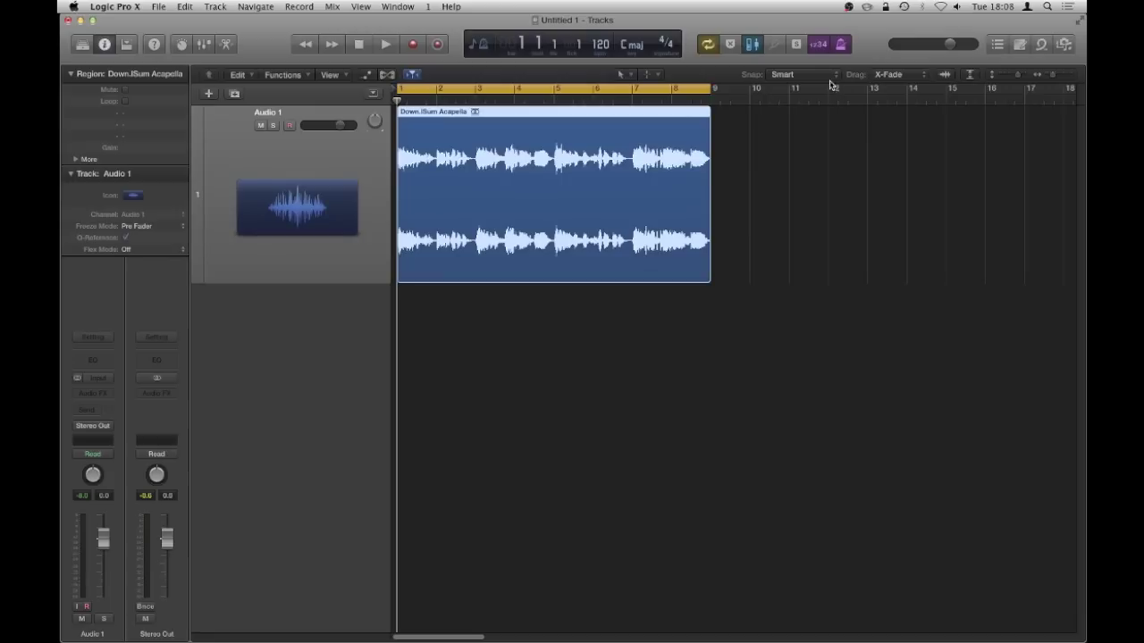
Turn off the cycle range and set the project tempo to 170 BPM
double_click(605, 47)
click(579, 91)
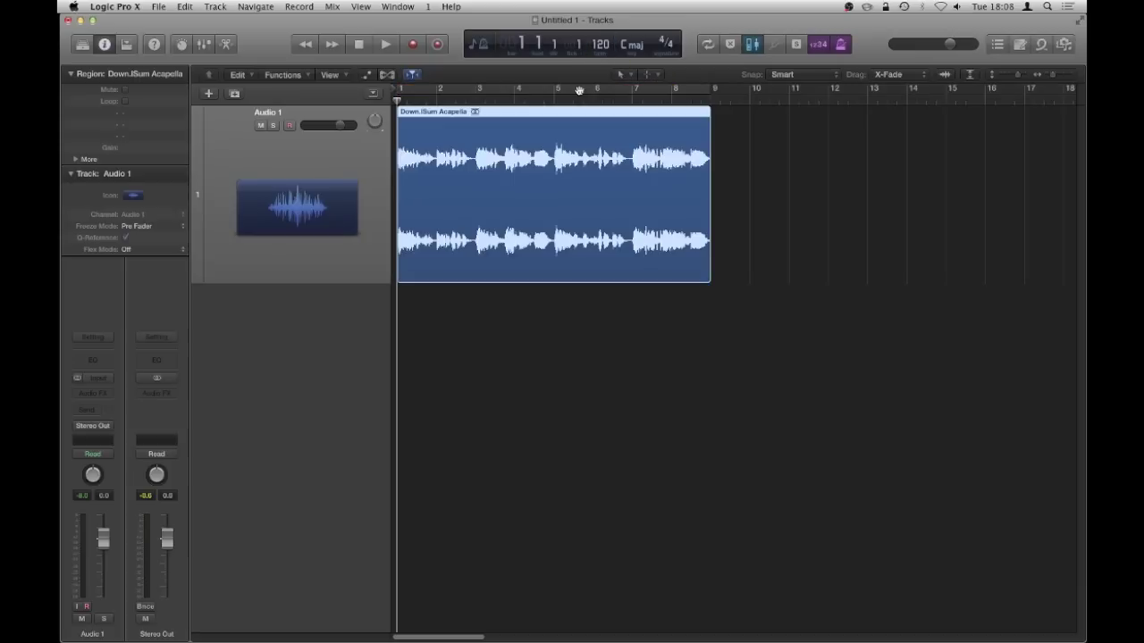
double_click(603, 46)
text(170)
key(Return)
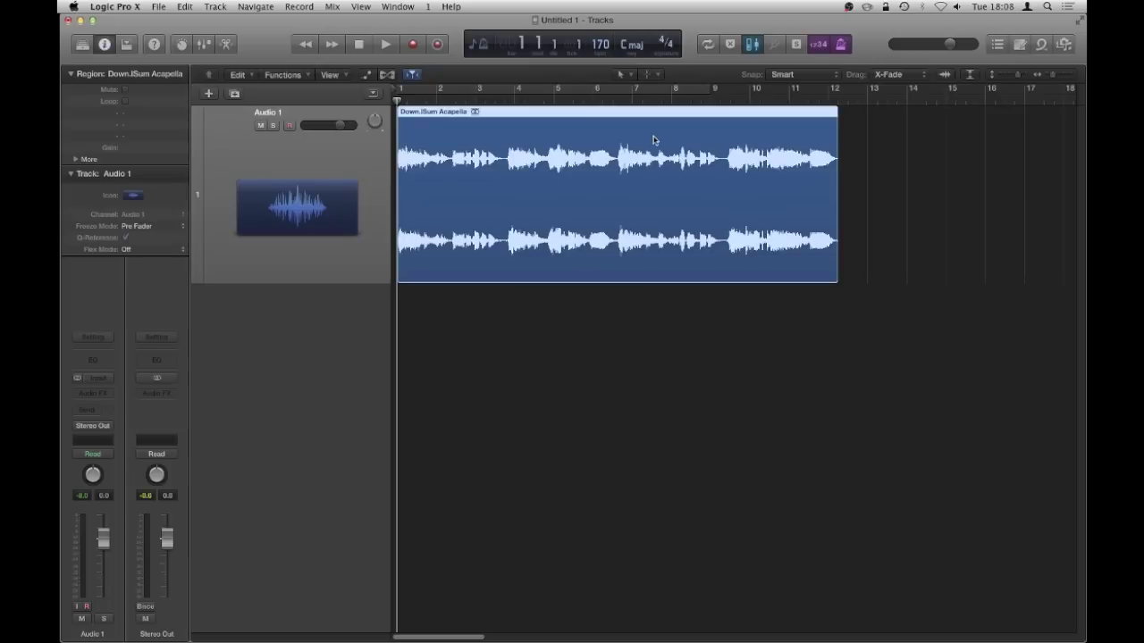
Play the project at 170 BPM, return to bar 1, and select the acapella region
key(space)
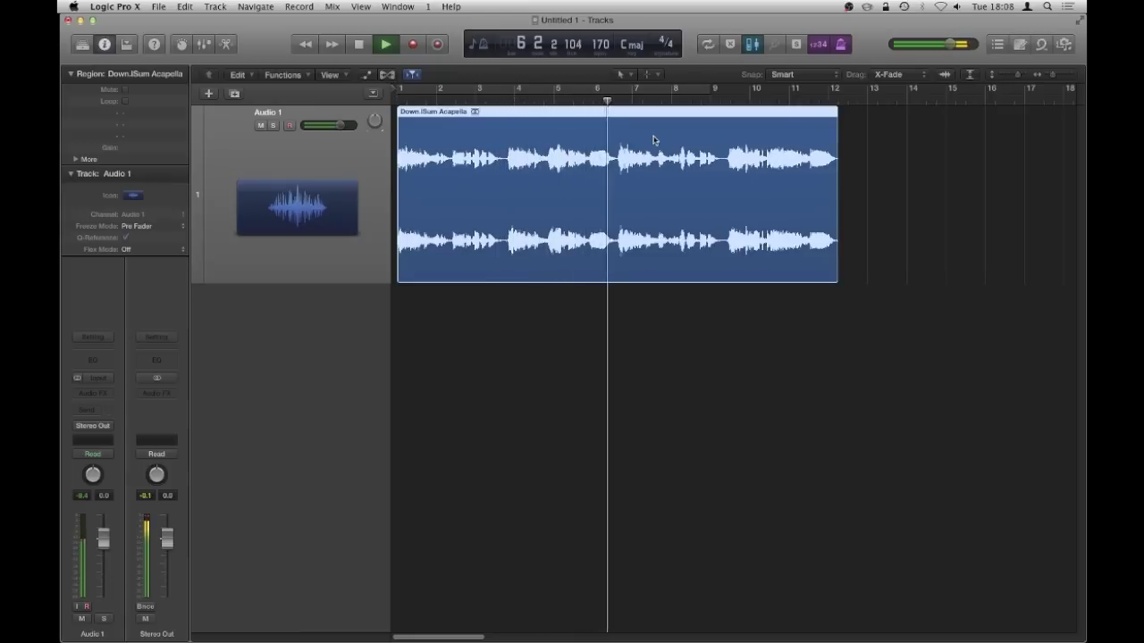
key(space)
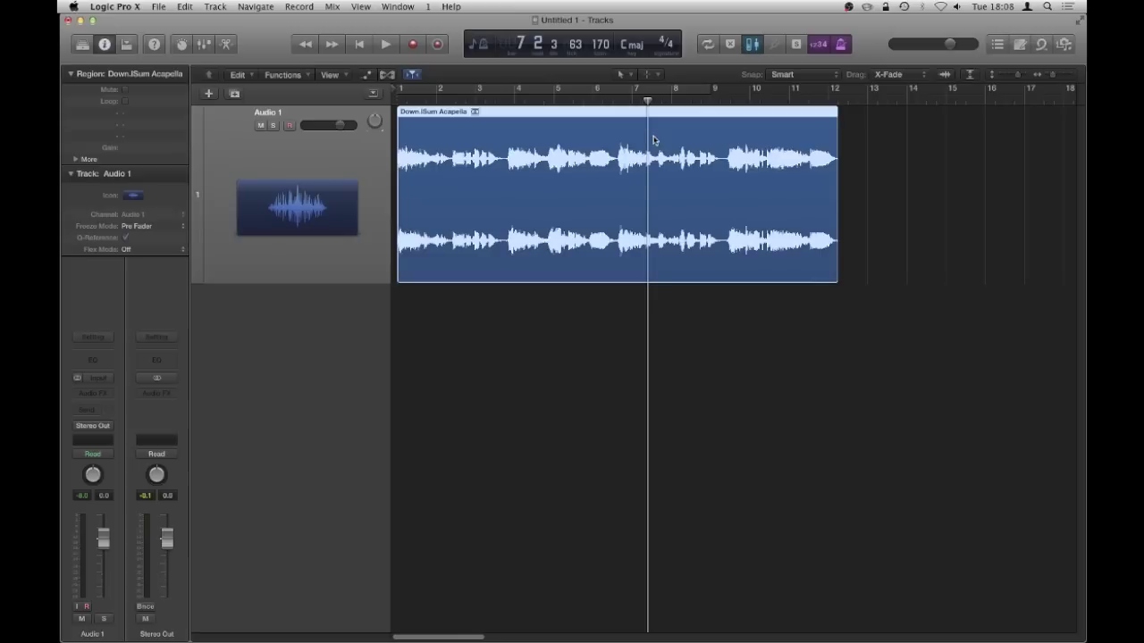
key(Return)
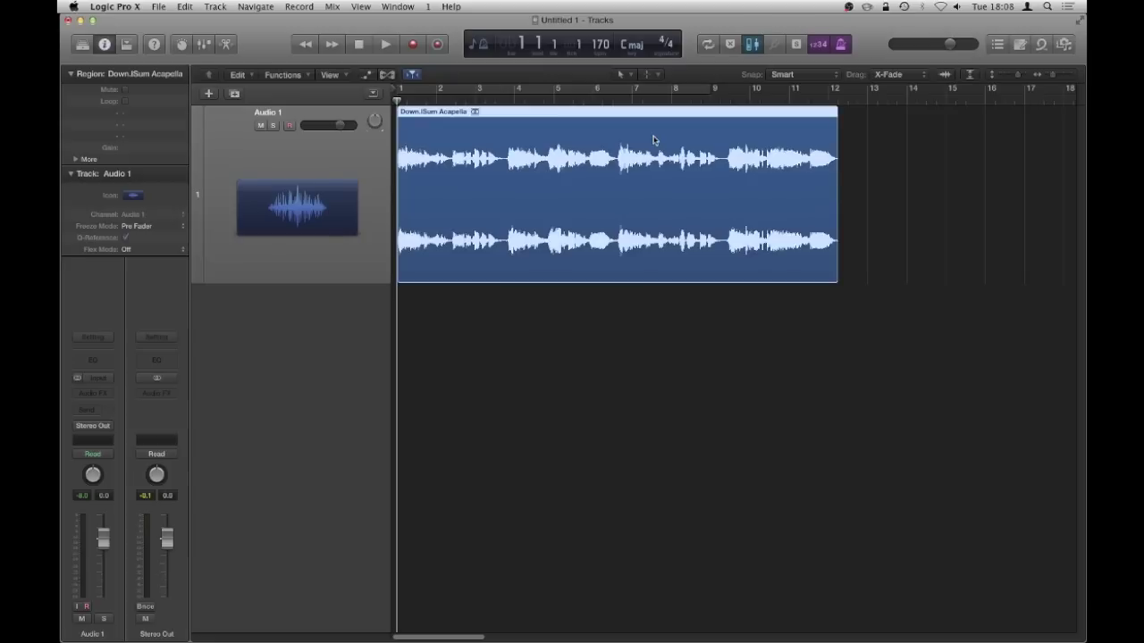
click(564, 299)
click(562, 225)
Time-stretch the acapella to end at bar 9, converting it into Down.llbum Acapella.1
click(618, 299)
click(620, 221)
drag(837, 278, 712, 271)
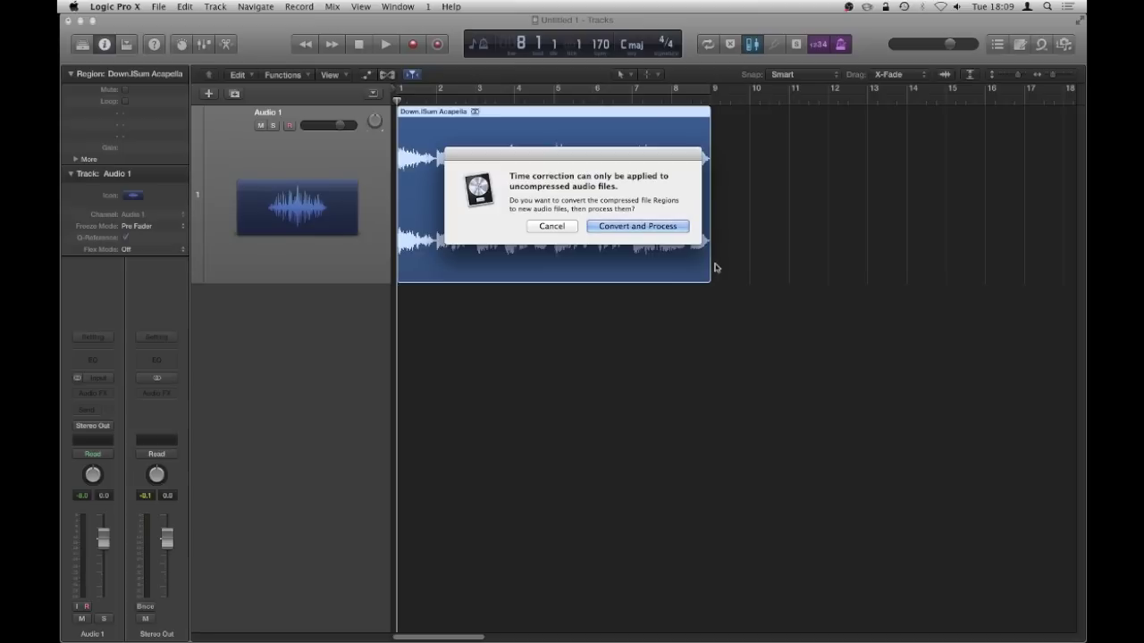
click(663, 231)
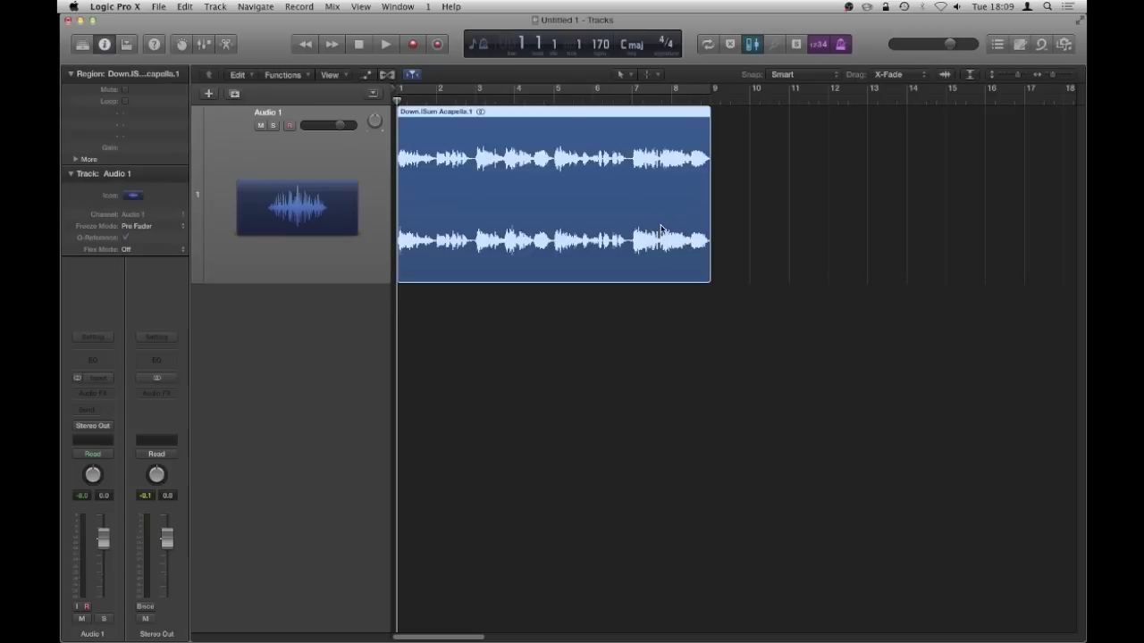
key(space)
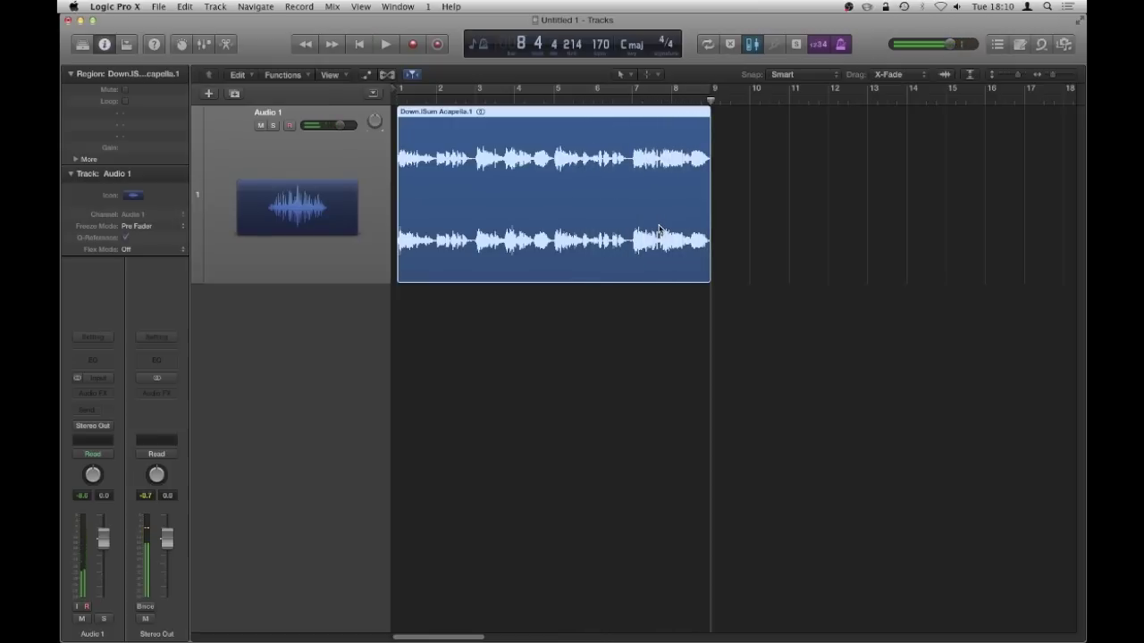
key(Return)
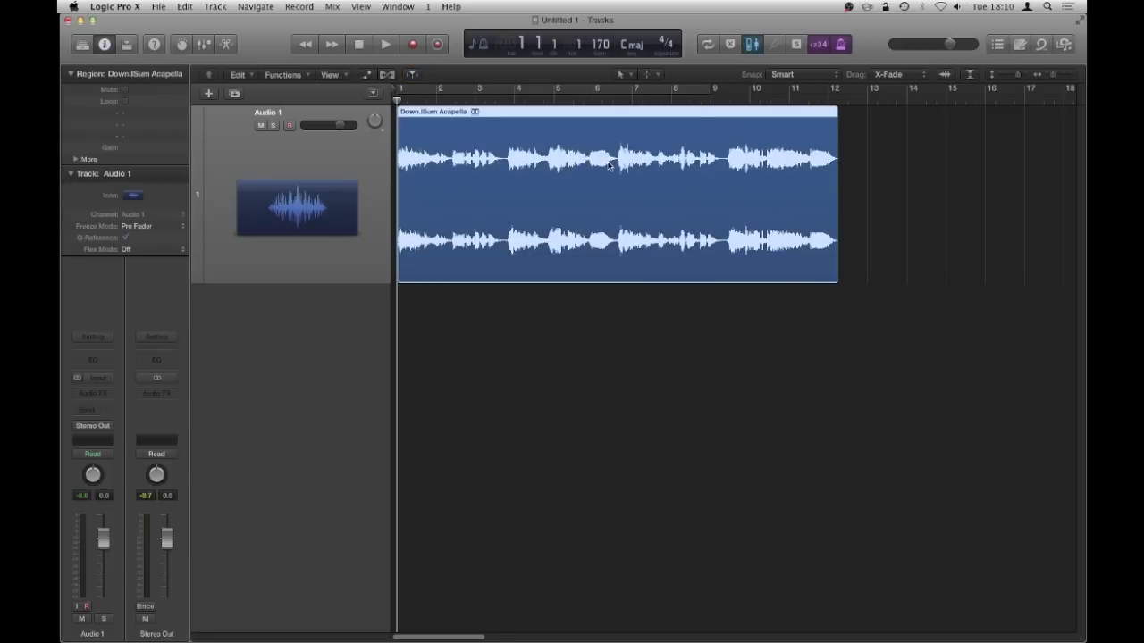
Set the time stretching algorithm to Complex via Edit > Time Stretch
click(185, 6)
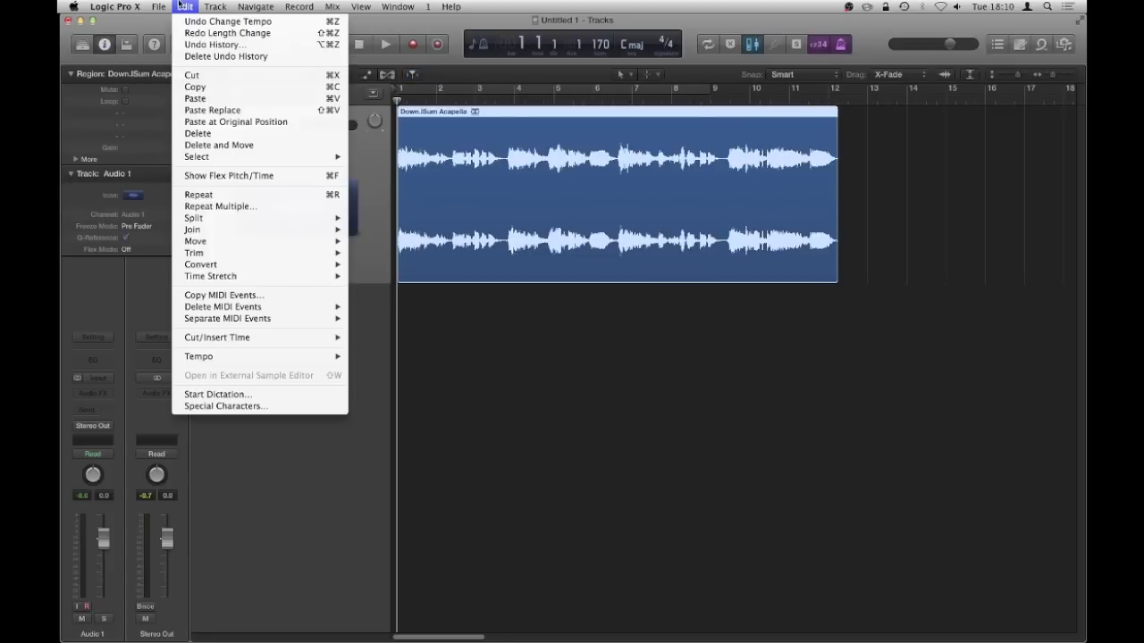
mouse_move(253, 281)
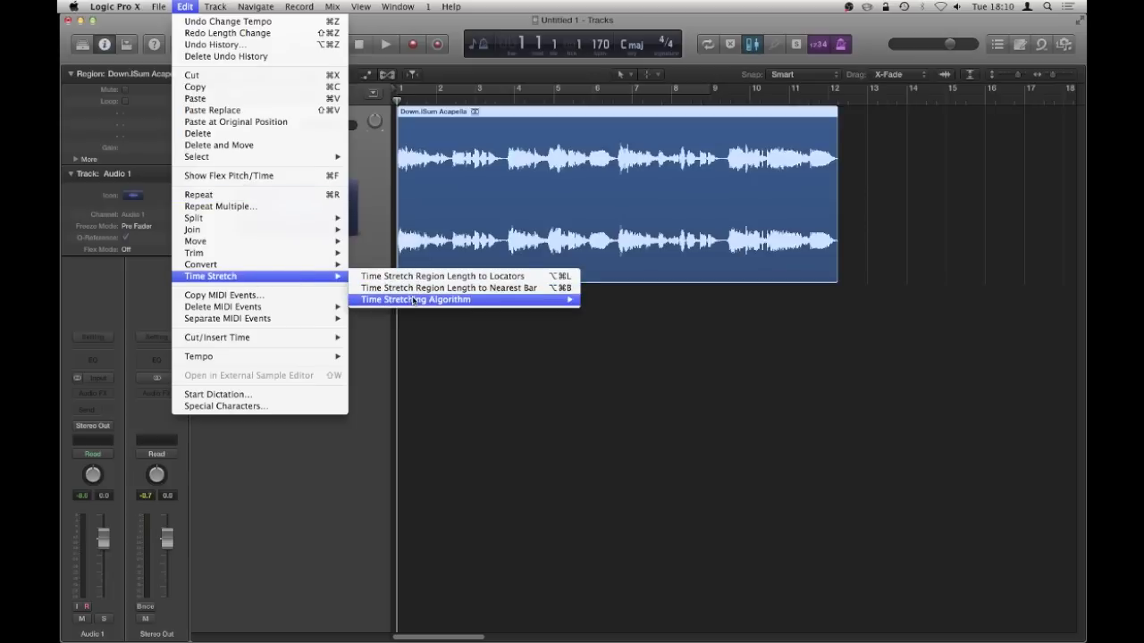
mouse_move(416, 303)
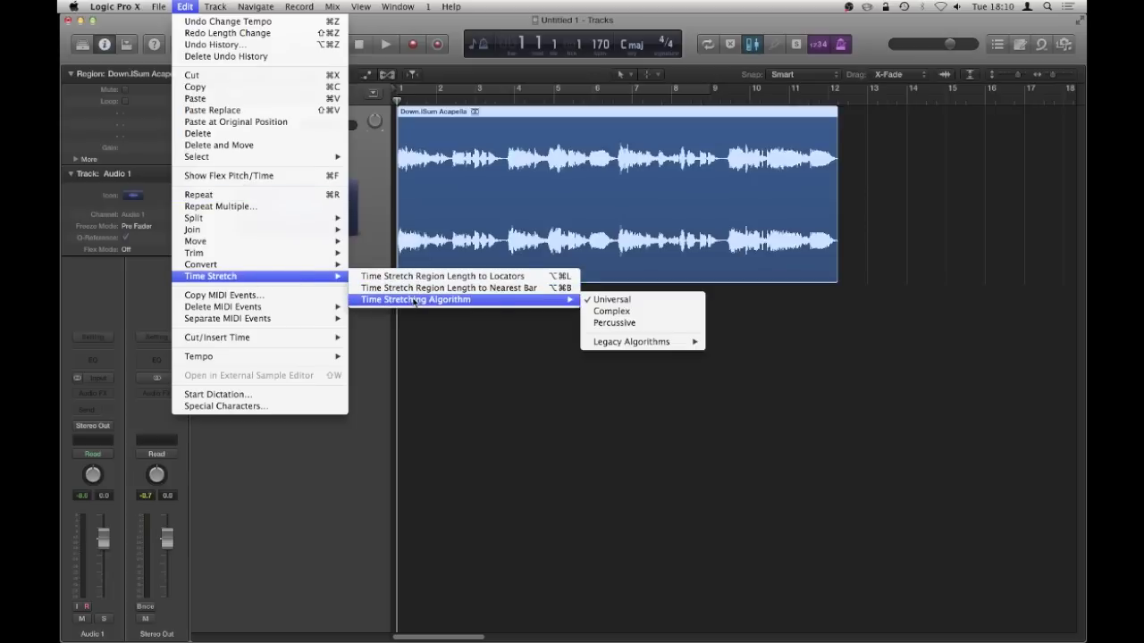
click(612, 311)
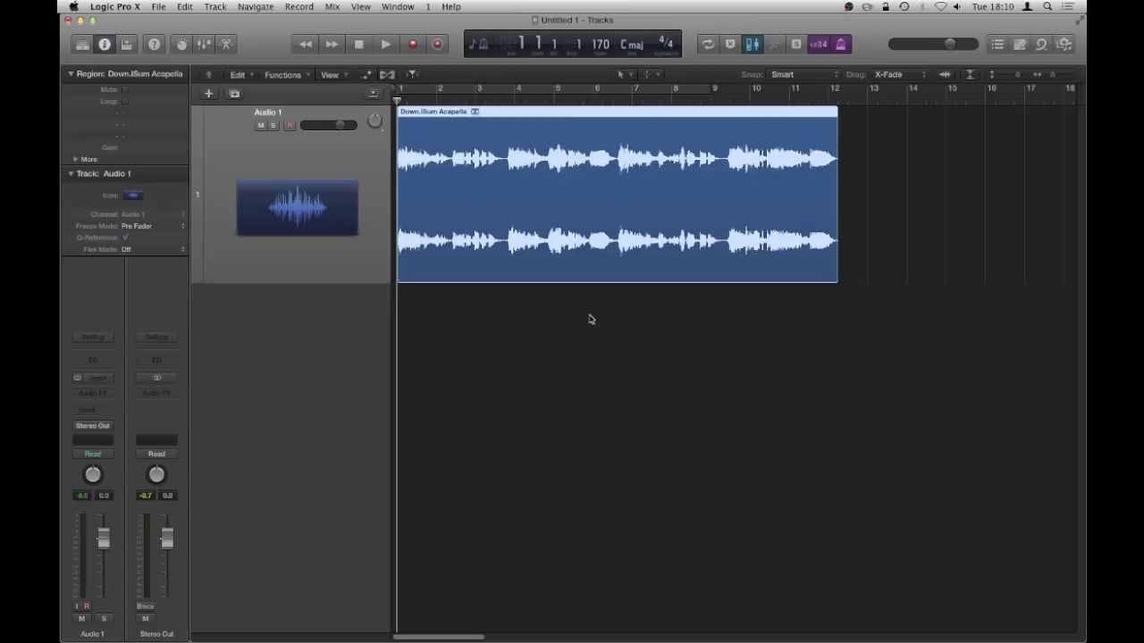
Re-stretch the acapella to end at bar 9 as Down.llbum Acapella.1_1, then play it back
click(590, 319)
click(599, 239)
drag(831, 276, 708, 266)
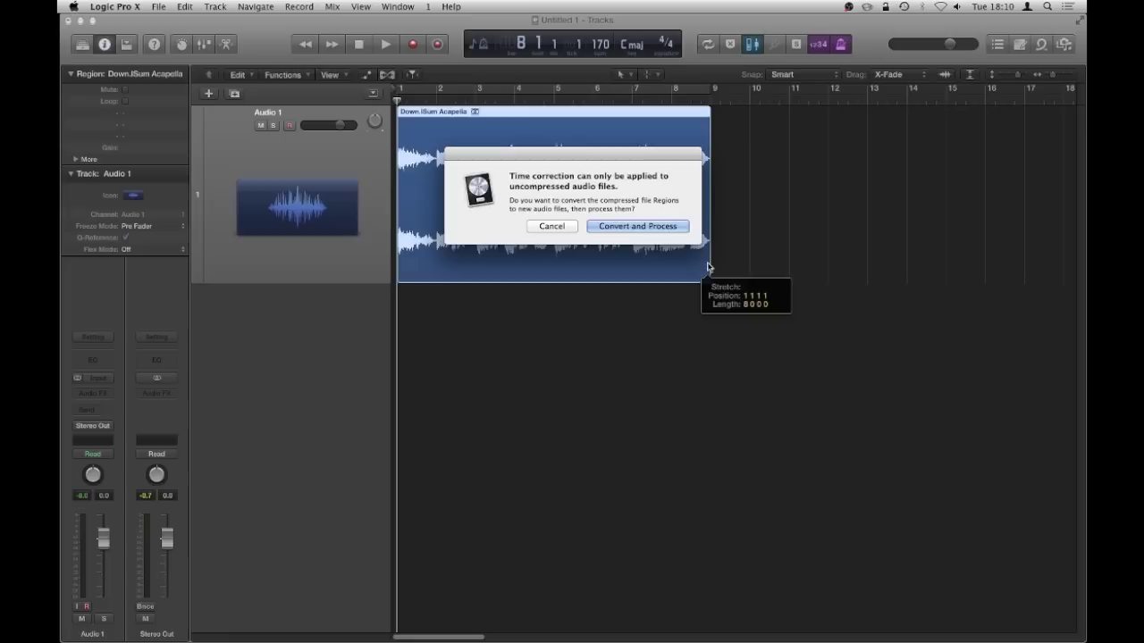
click(652, 227)
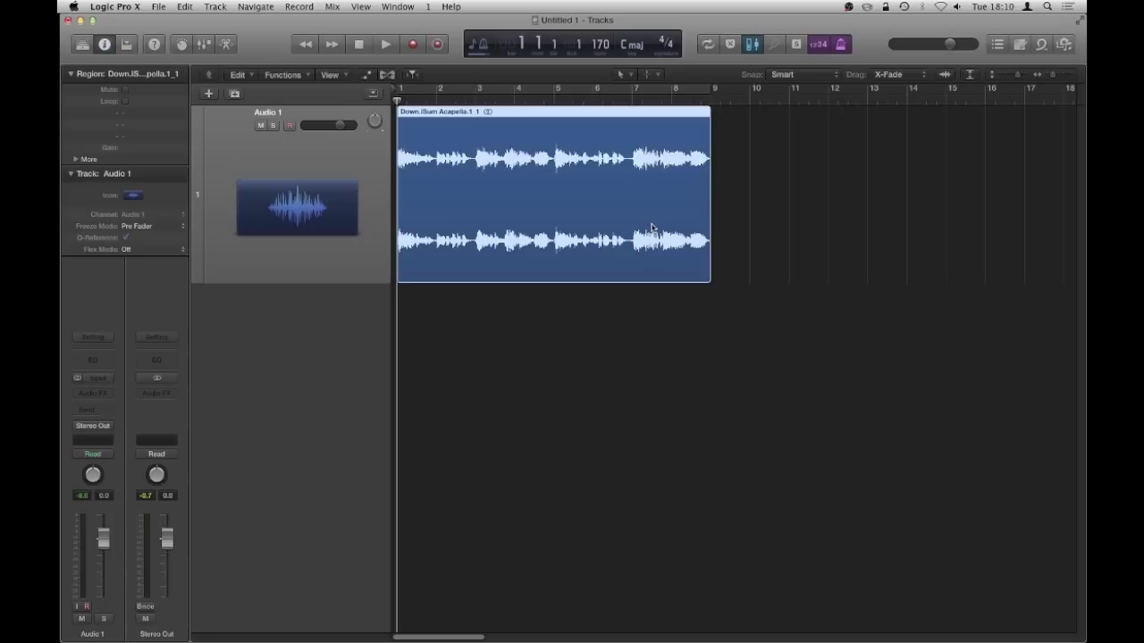
key(space)
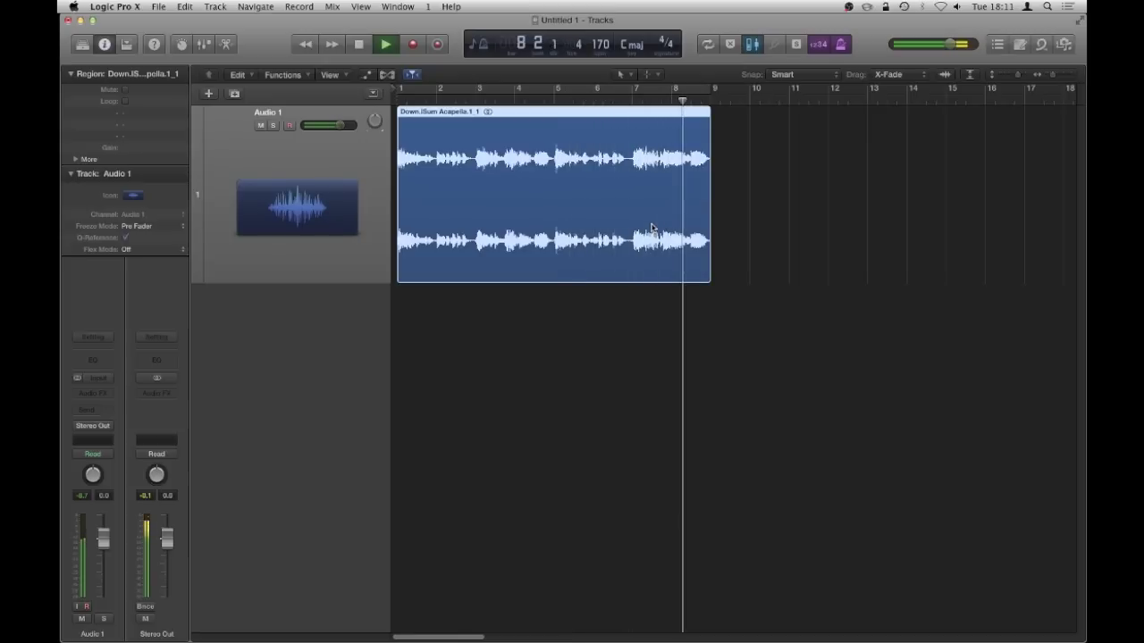
key(space)
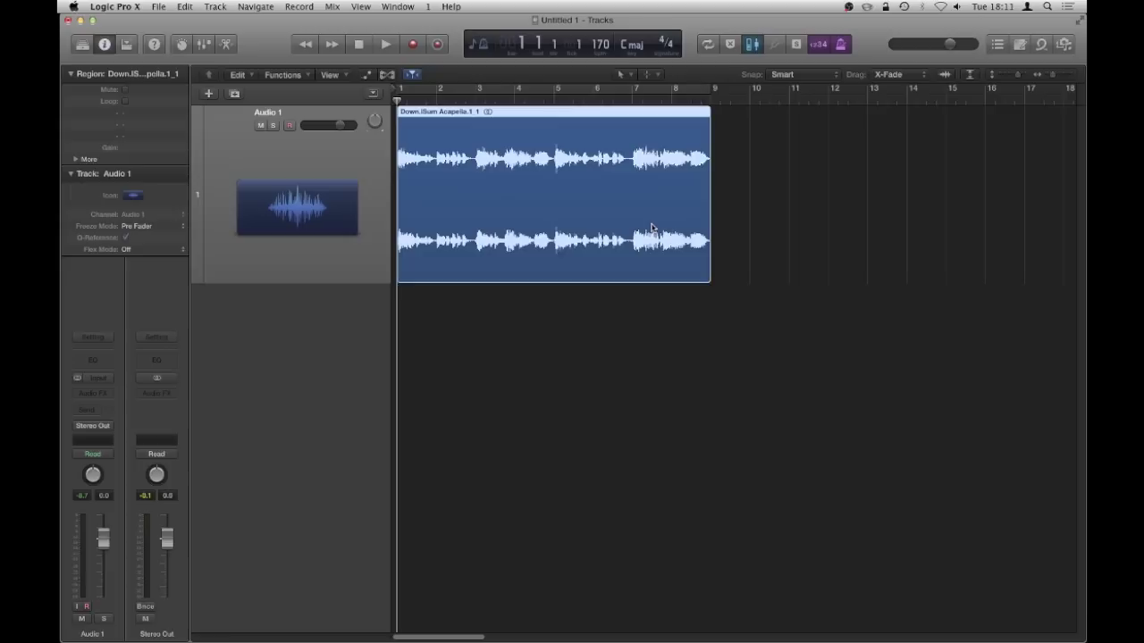
Reselect the acapella region and switch the time stretching algorithm to Legacy Any Material
click(521, 310)
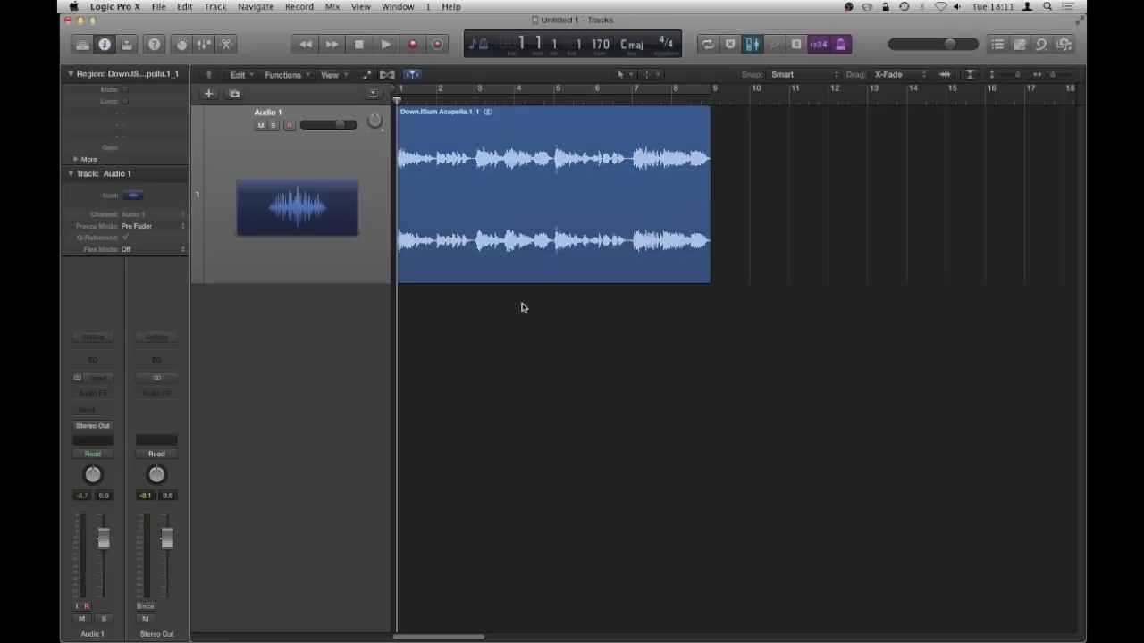
click(515, 229)
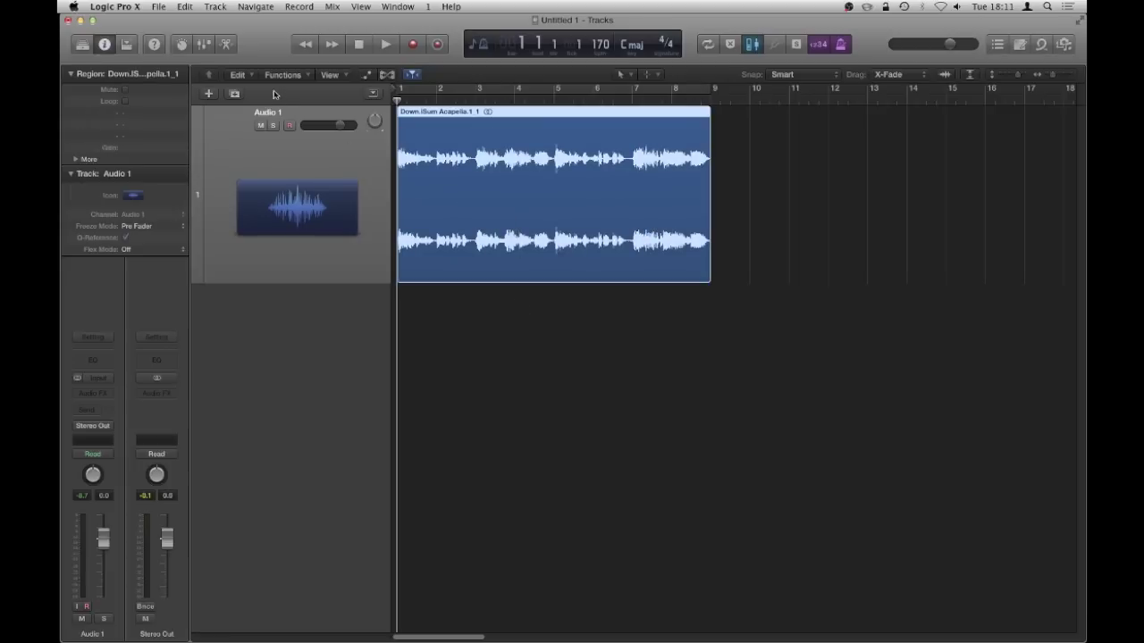
click(185, 6)
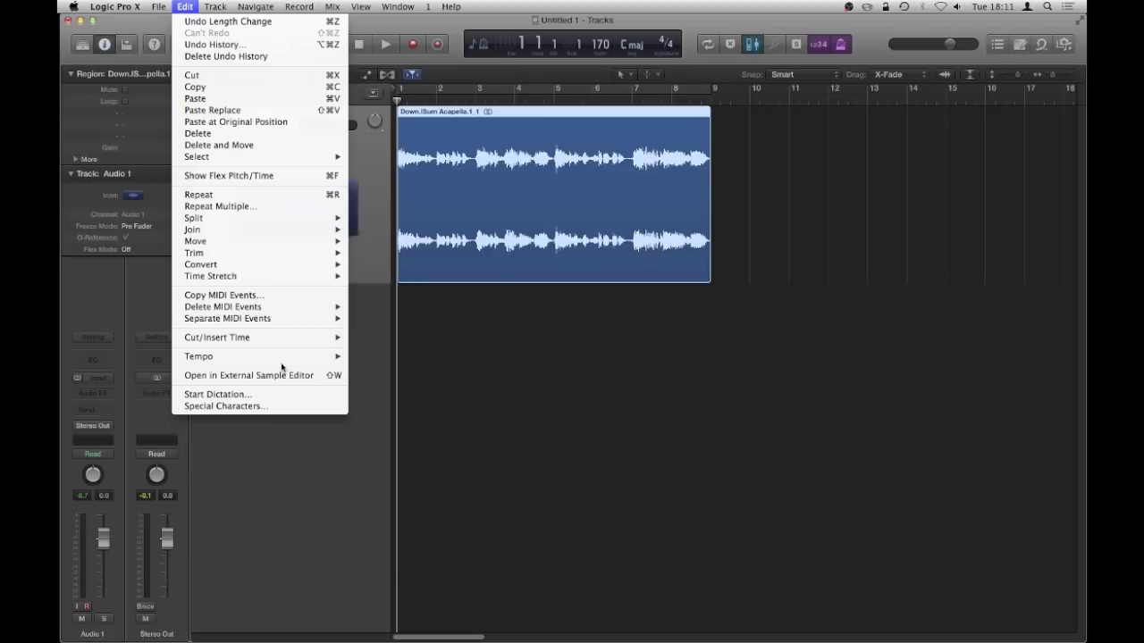
mouse_move(283, 357)
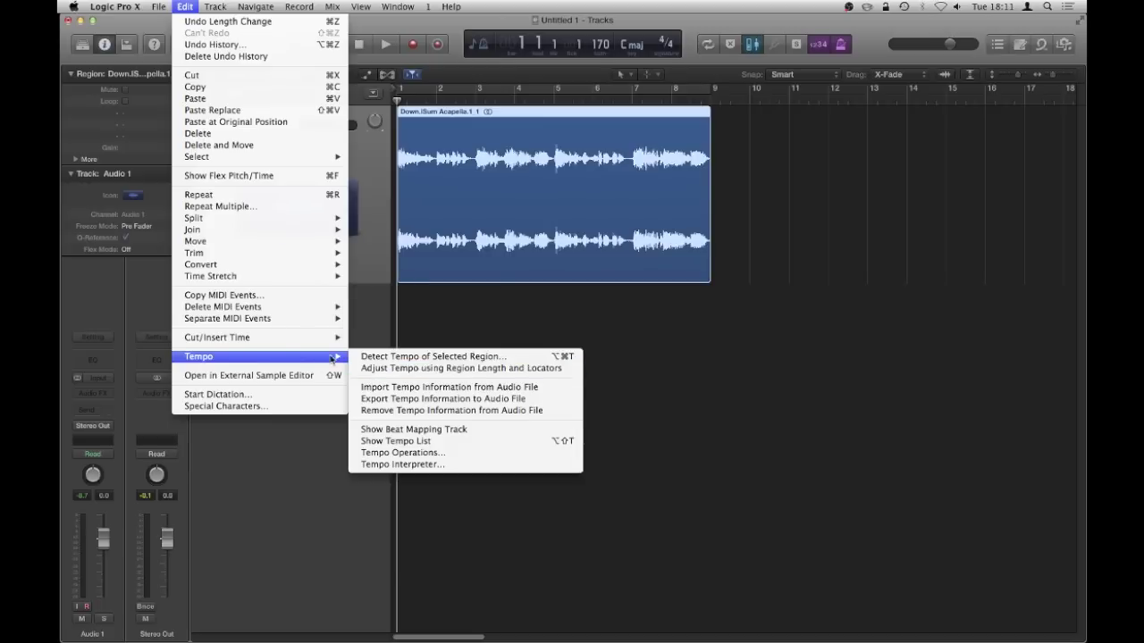
mouse_move(273, 277)
mouse_move(407, 301)
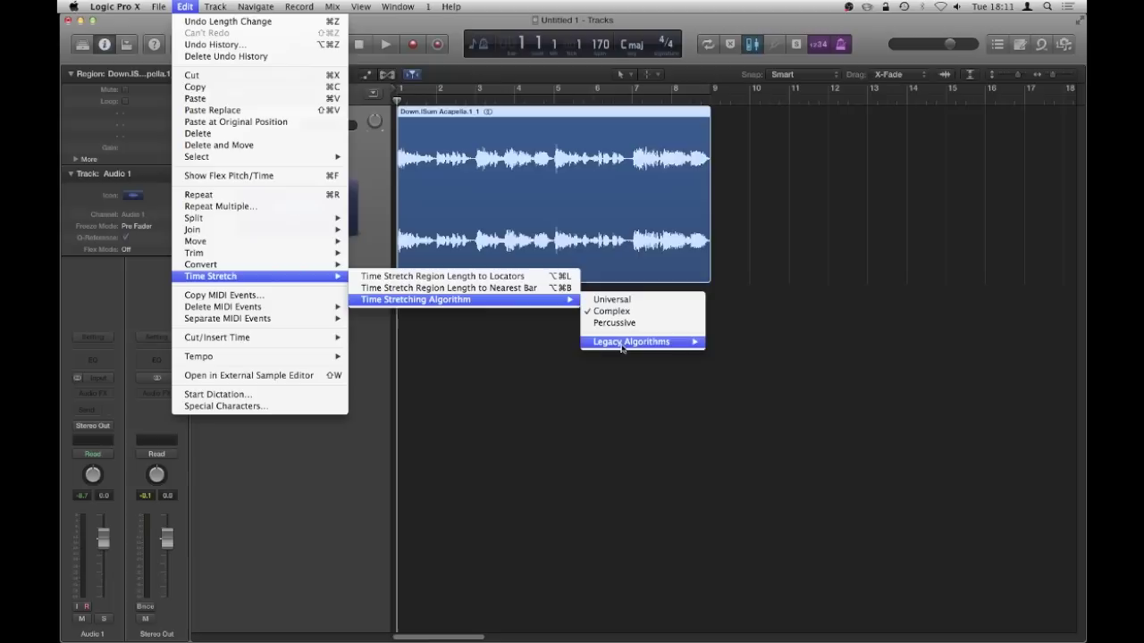
mouse_move(624, 345)
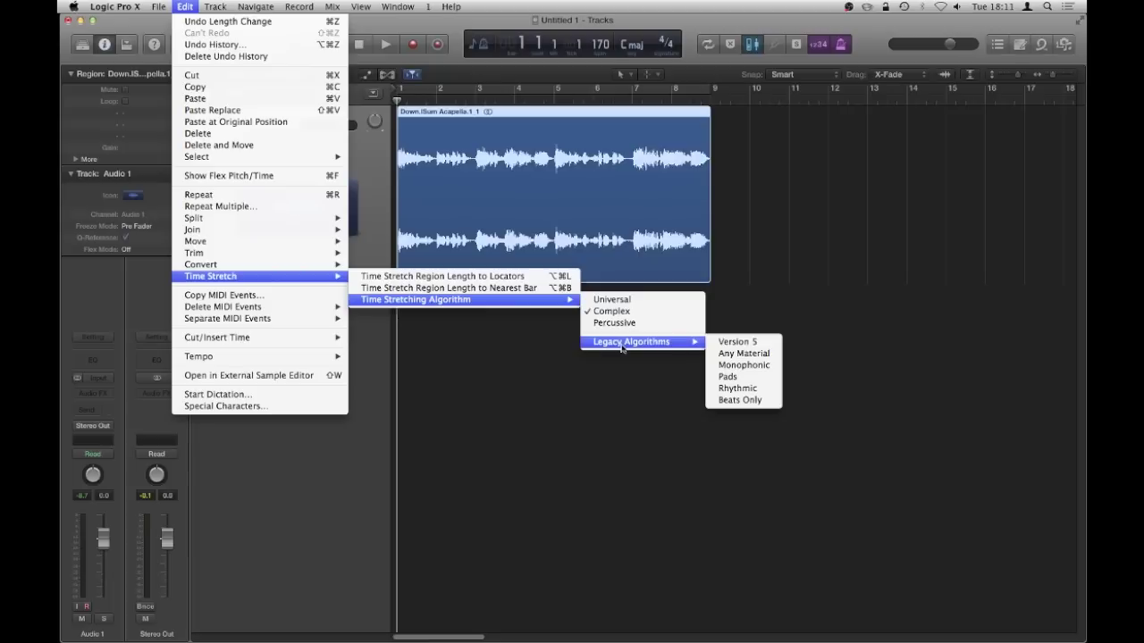
click(748, 353)
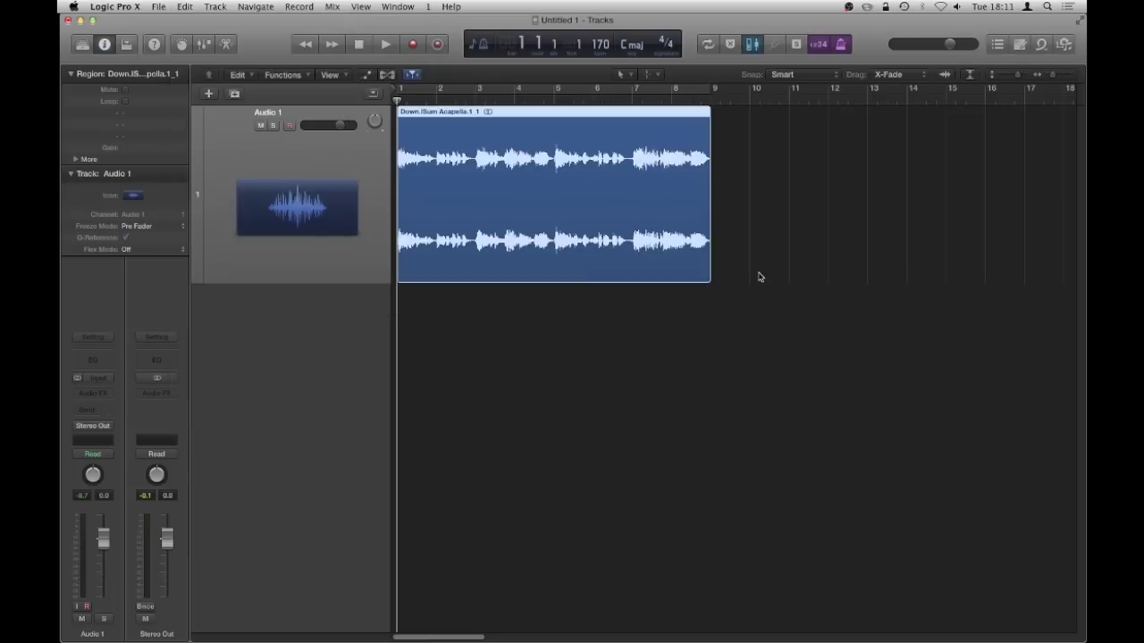
Reselect the acapella region and enable Flex Time on Audio 1 in Automatic (Polyphonic) mode
click(598, 324)
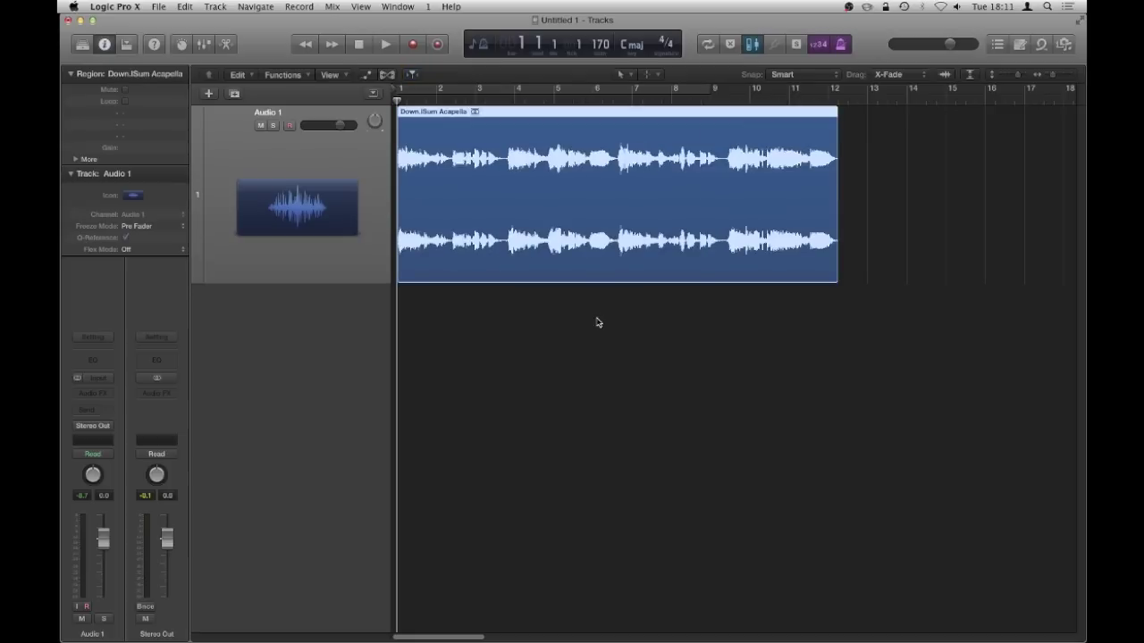
click(585, 312)
click(567, 223)
click(387, 75)
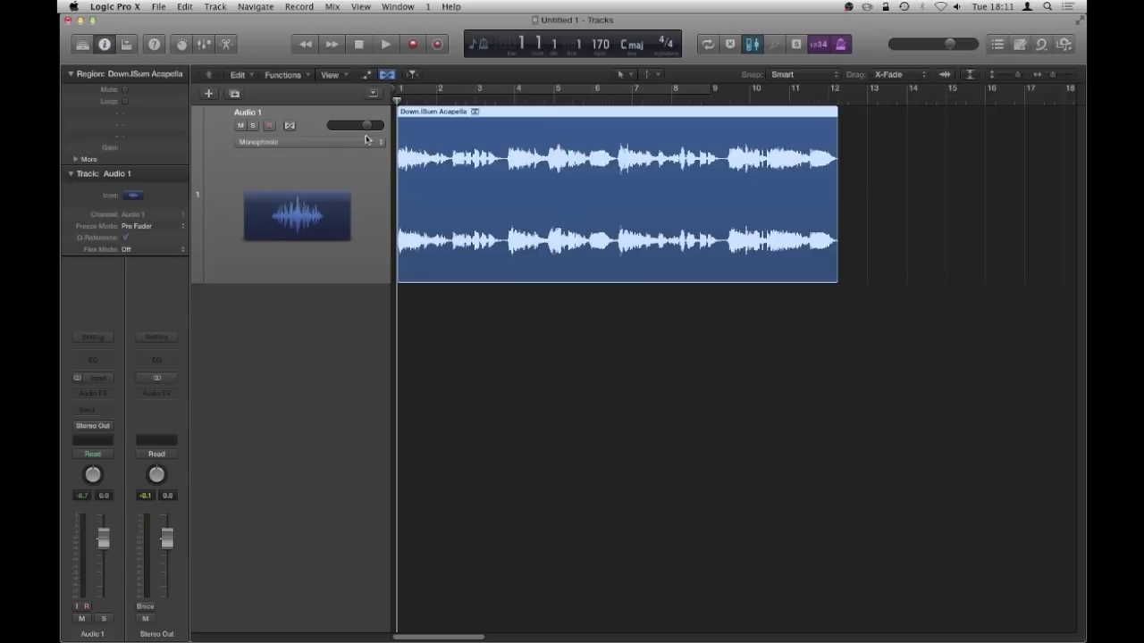
click(361, 146)
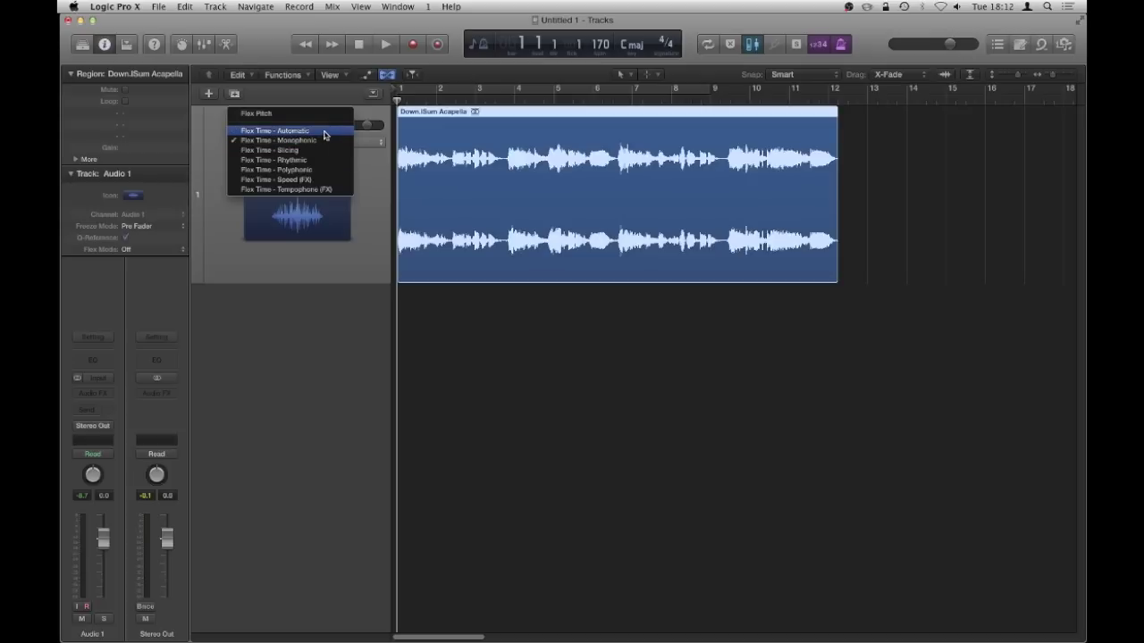
click(325, 134)
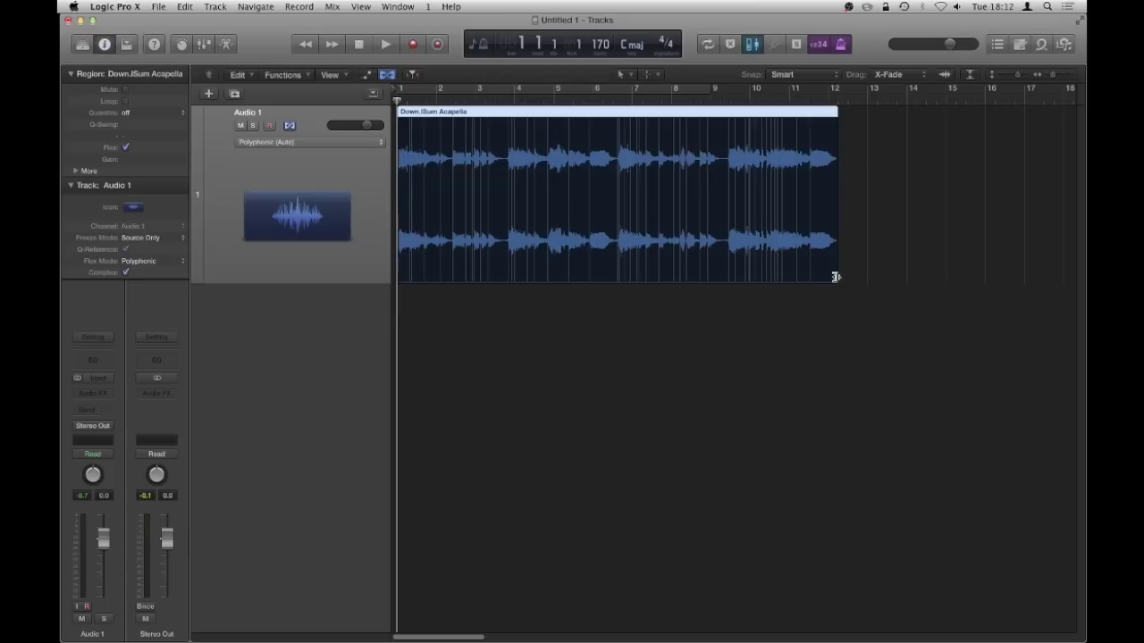
Flex-stretch the acapella region's end to exactly 8 bars, ending at bar 9
drag(836, 277, 652, 268)
key(super+z)
drag(836, 277, 711, 270)
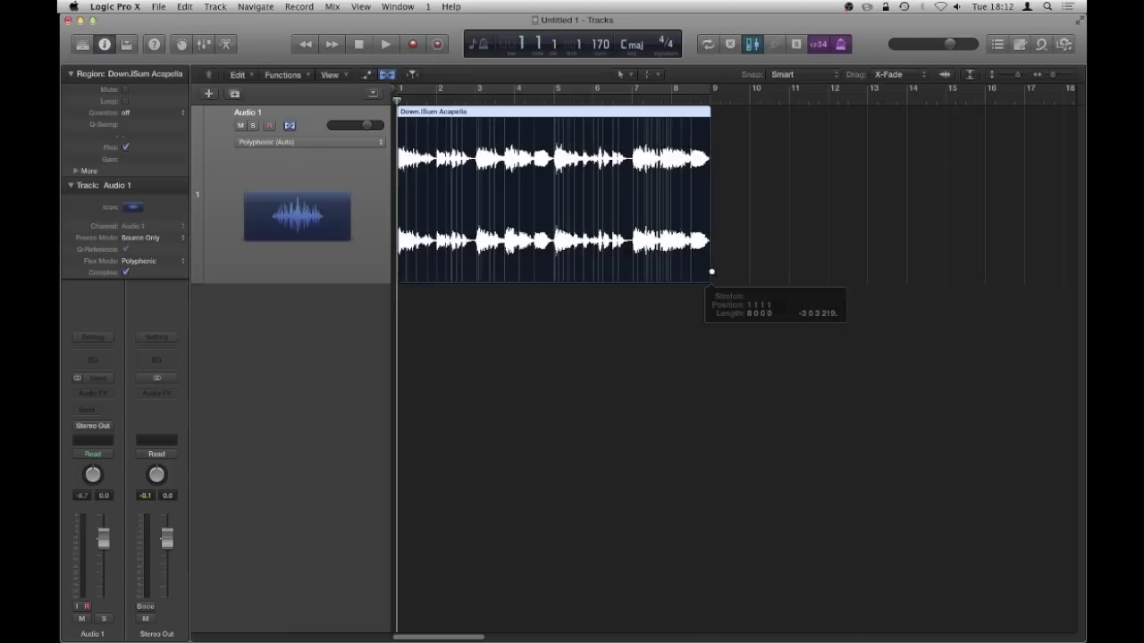
Play back the stretched acapella with playhead following, then stop and zoom into the first bars
key(a)
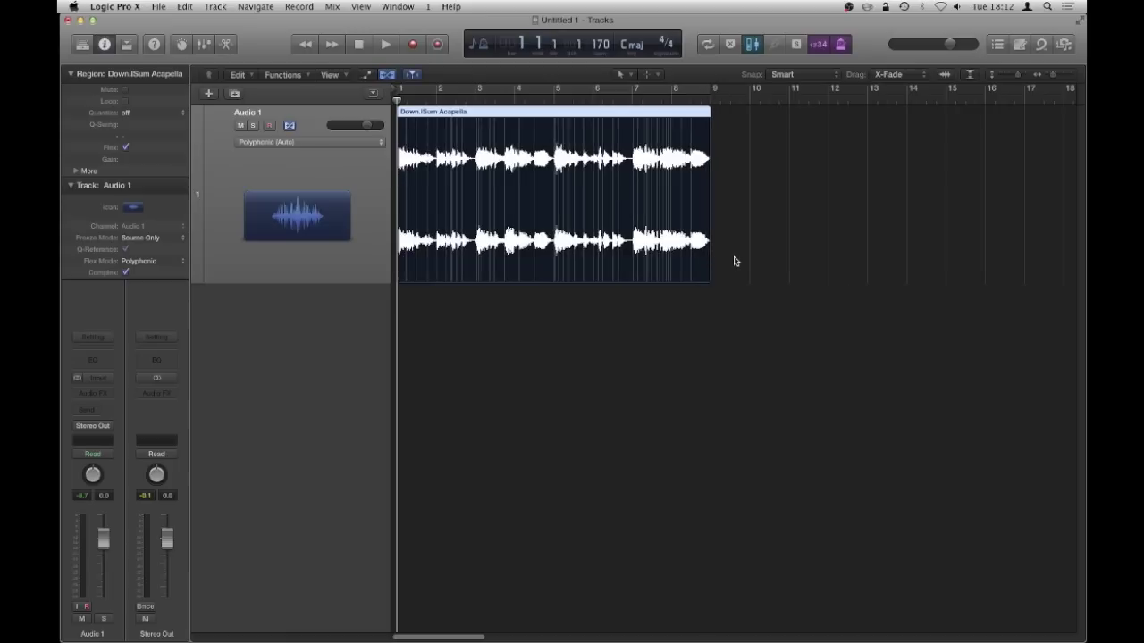
key(space)
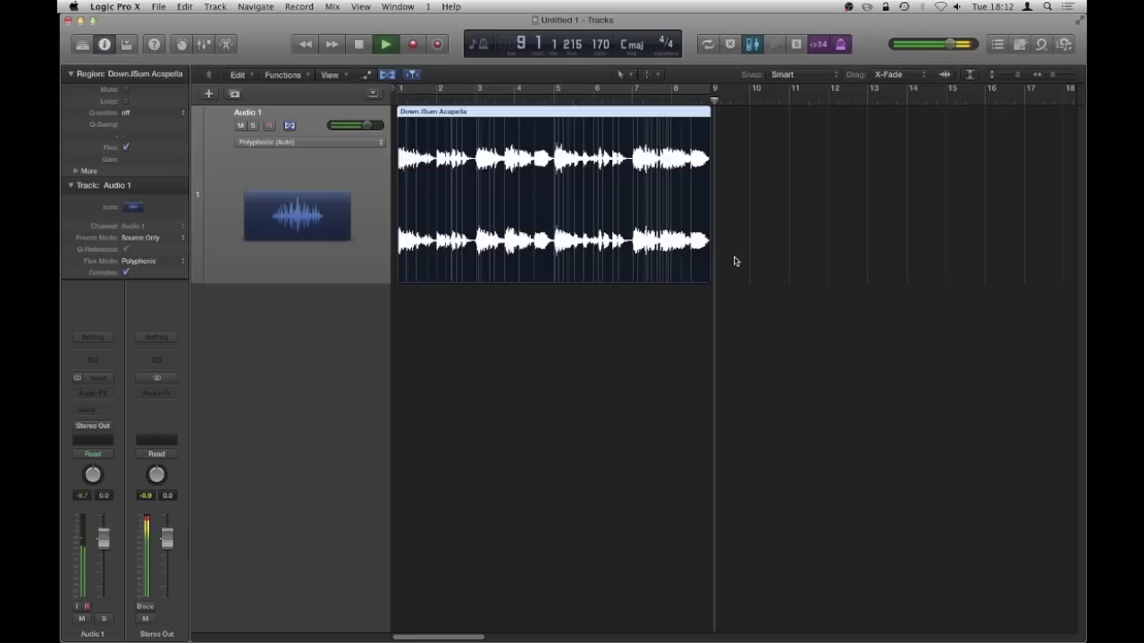
key(space)
key(Return)
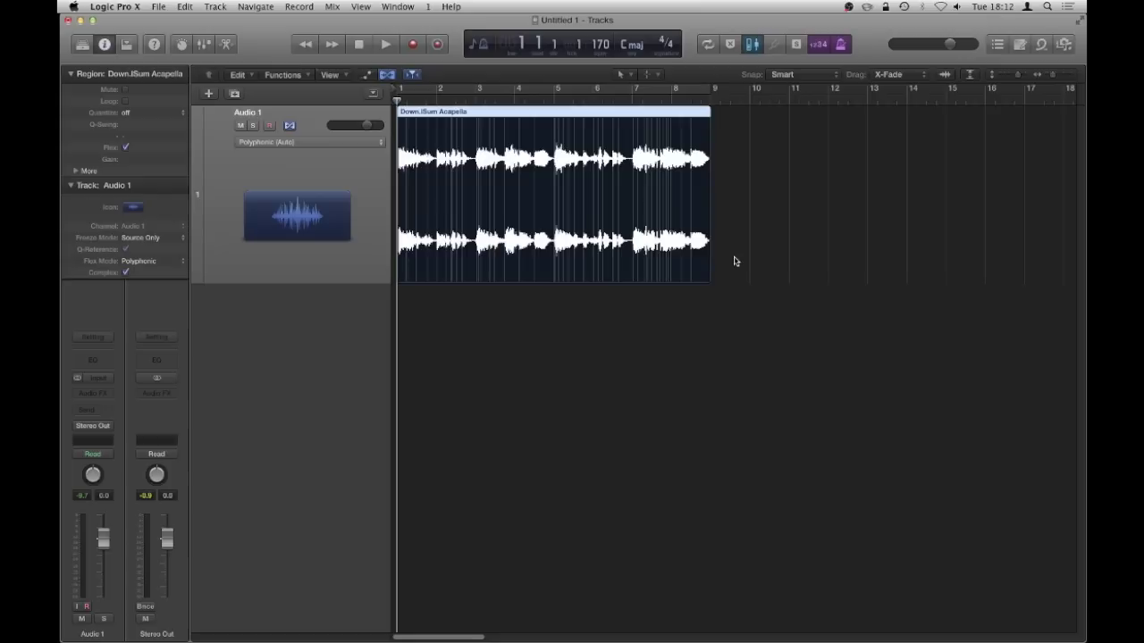
key(super+Right)
key(super+Right)
key(super+Right)
key(super+Right)
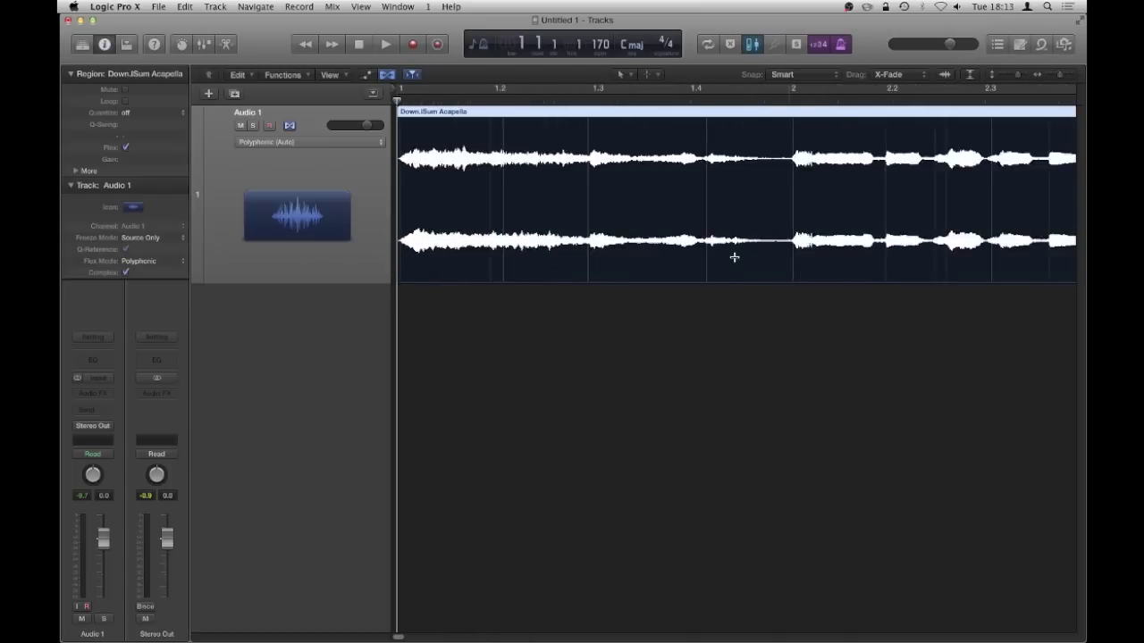
Add flex markers at vocal transients around bar 2, nudging the bar-2 transient earlier
key(super+Right)
key(super+Left)
drag(792, 189, 794, 190)
key(Return)
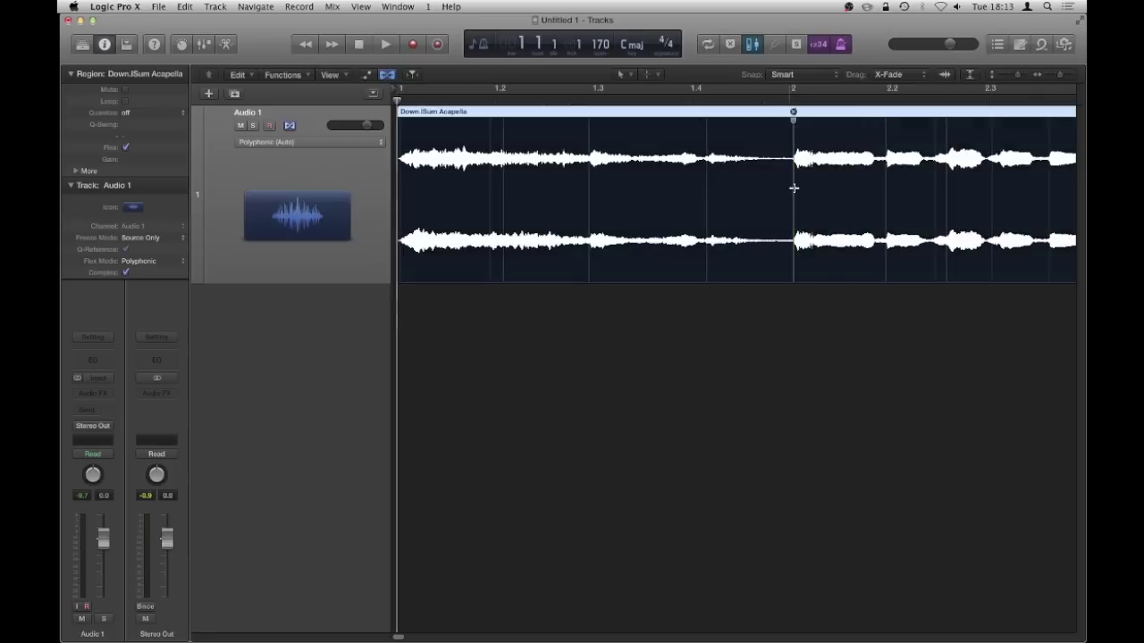
click(884, 179)
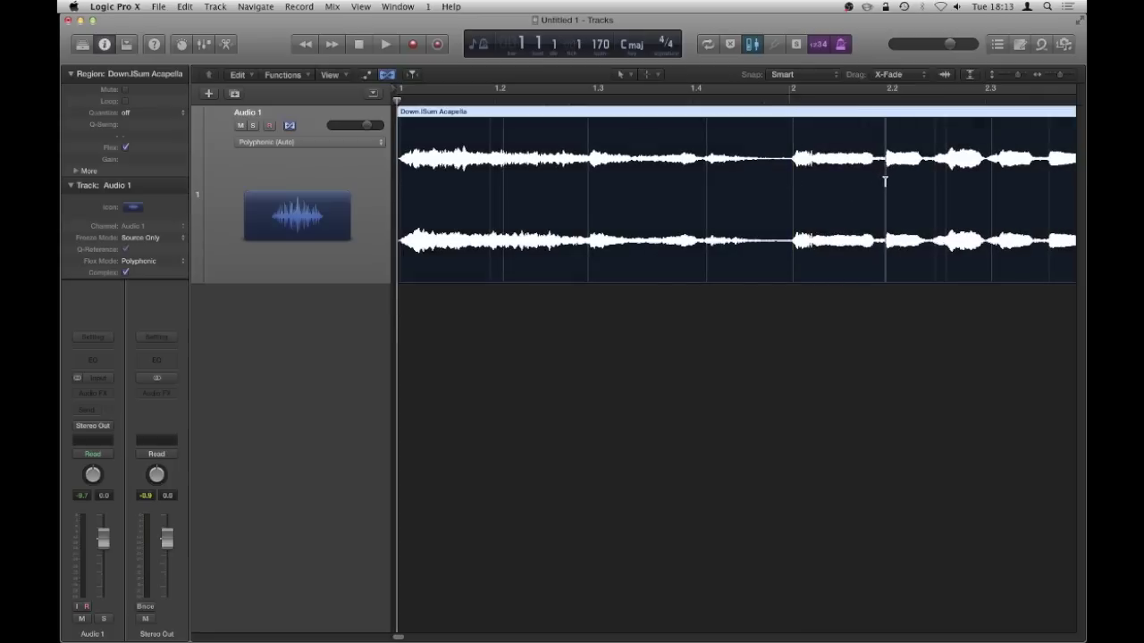
click(706, 181)
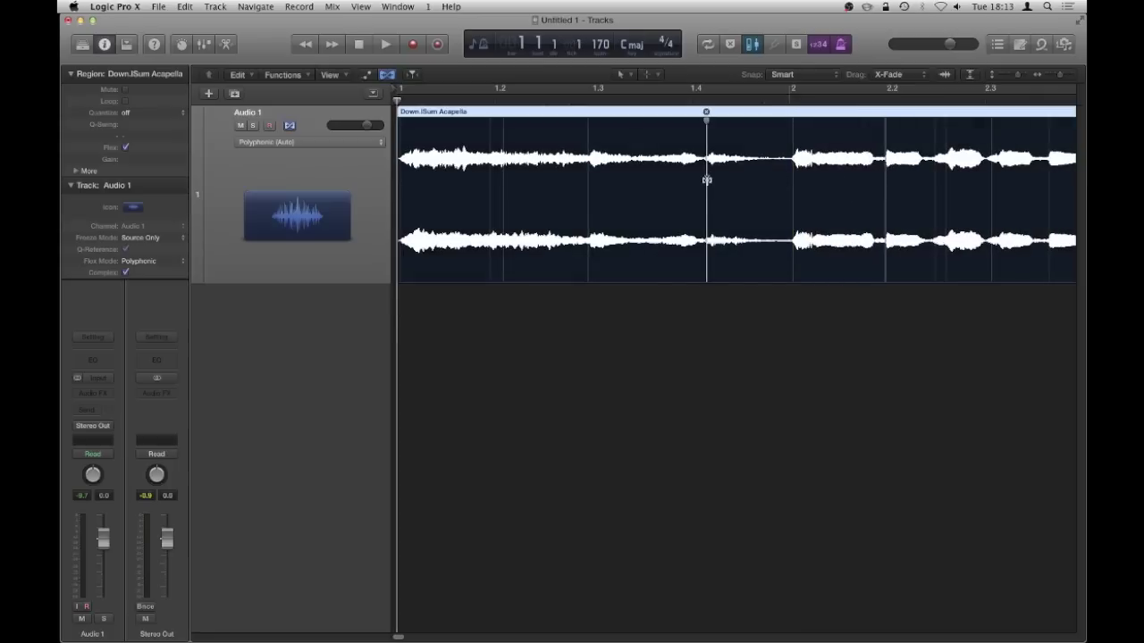
click(789, 184)
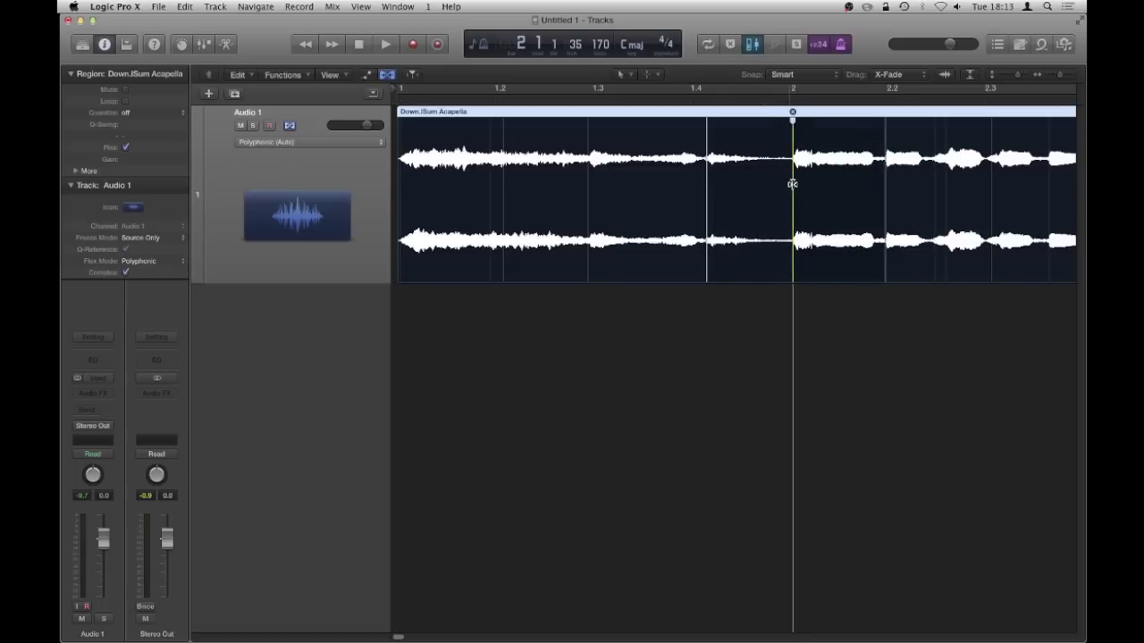
key(Return)
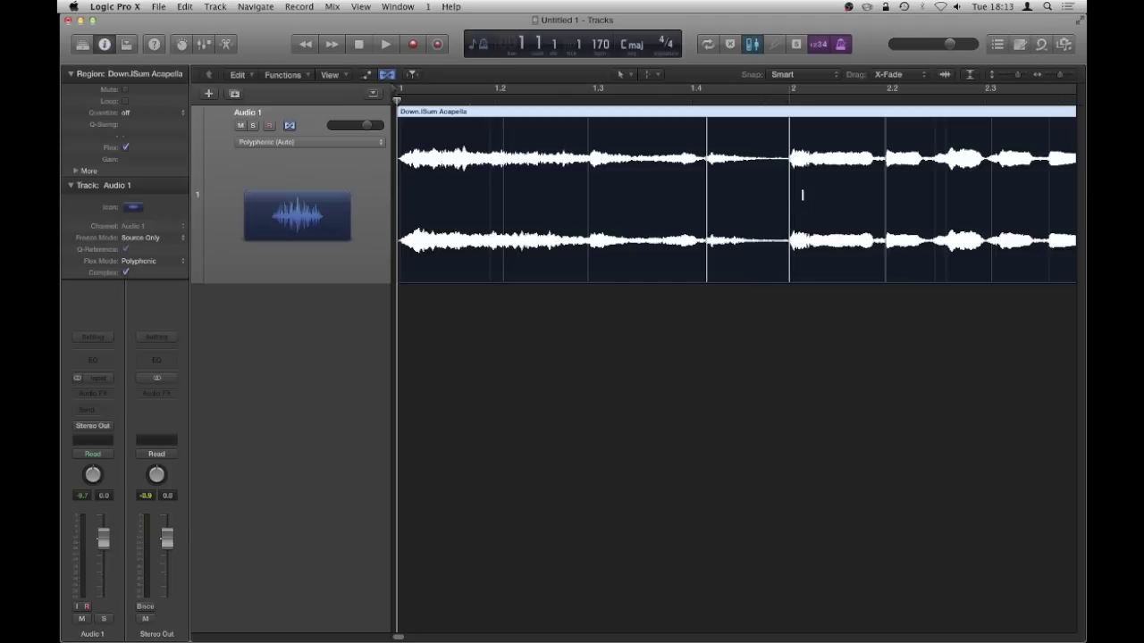
Add flex markers near beats 1.2 and 1.3, push the 1.3 transient later, and play back
click(501, 178)
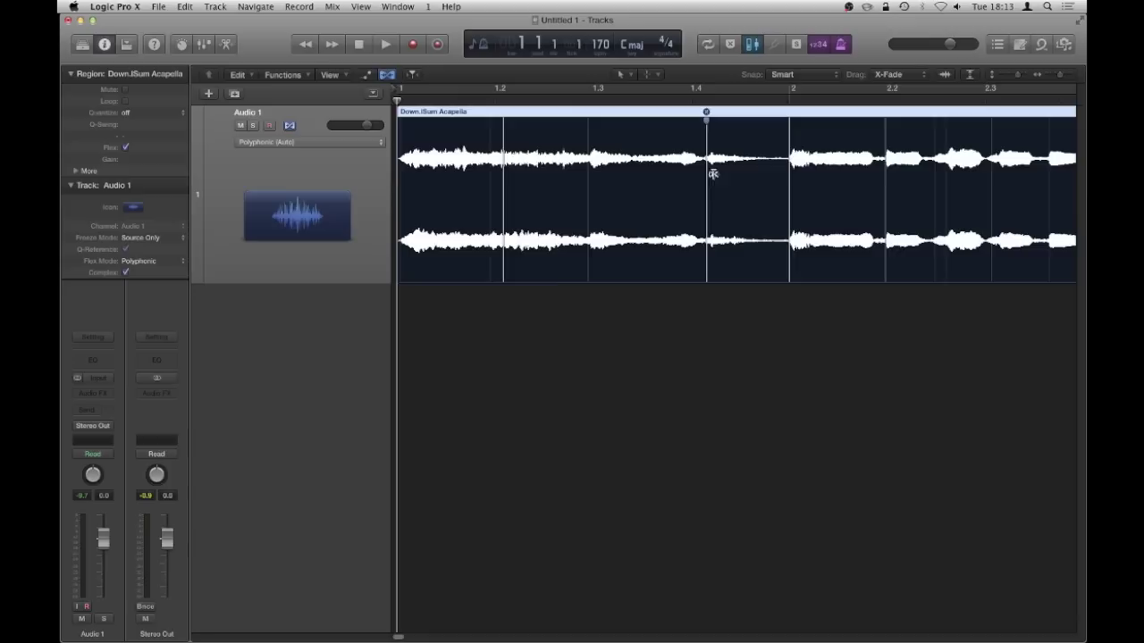
click(586, 181)
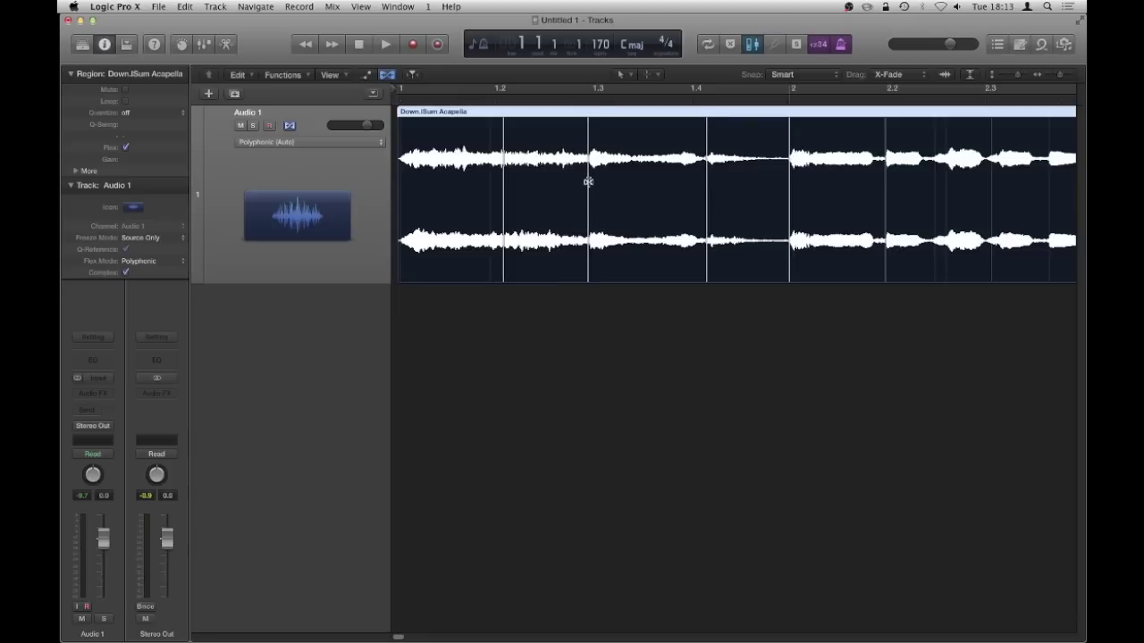
drag(586, 182, 594, 181)
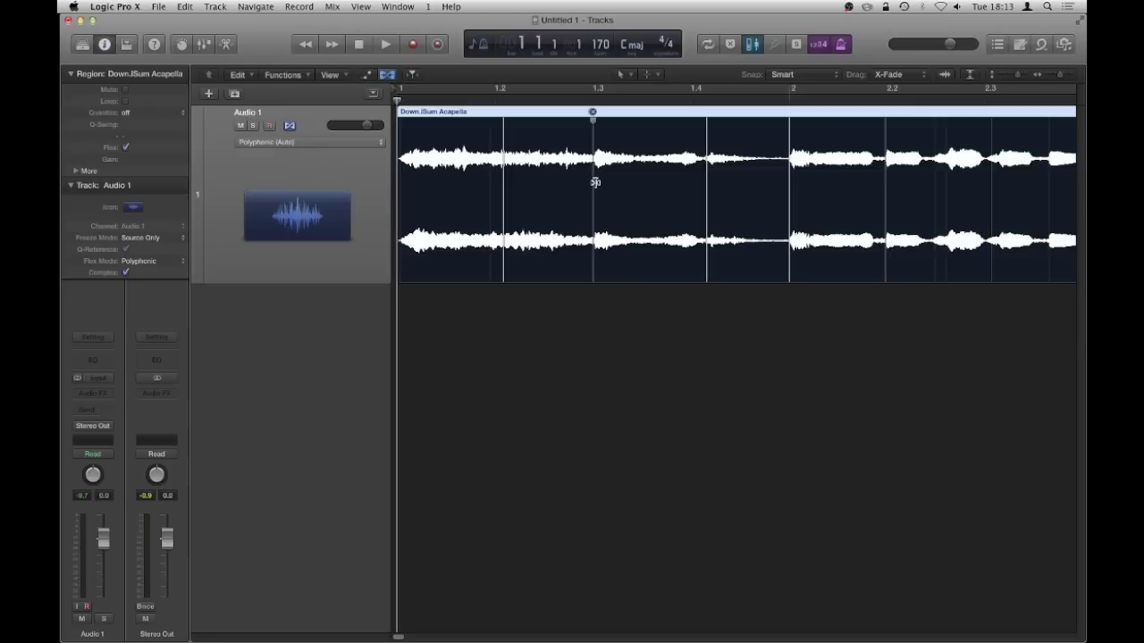
key(super+l)
key(space)
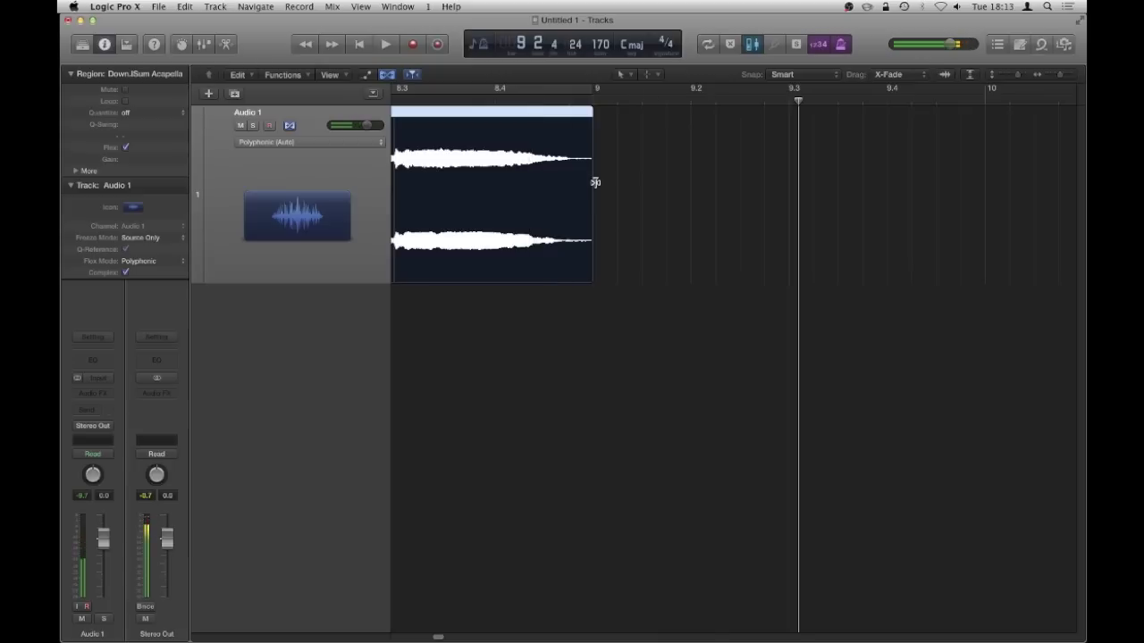
key(space)
key(super+Left)
key(super+Left)
key(super+Left)
key(super+Left)
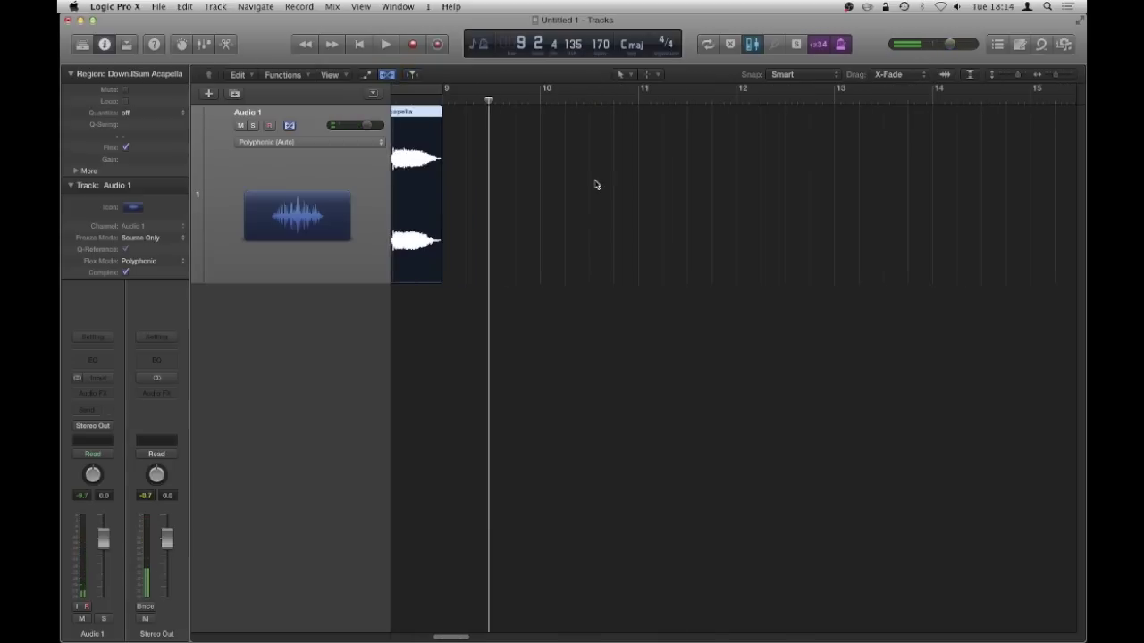
Return to bar 1 and zoom out to show the full 8-bar flexed acapella region
key(Return)
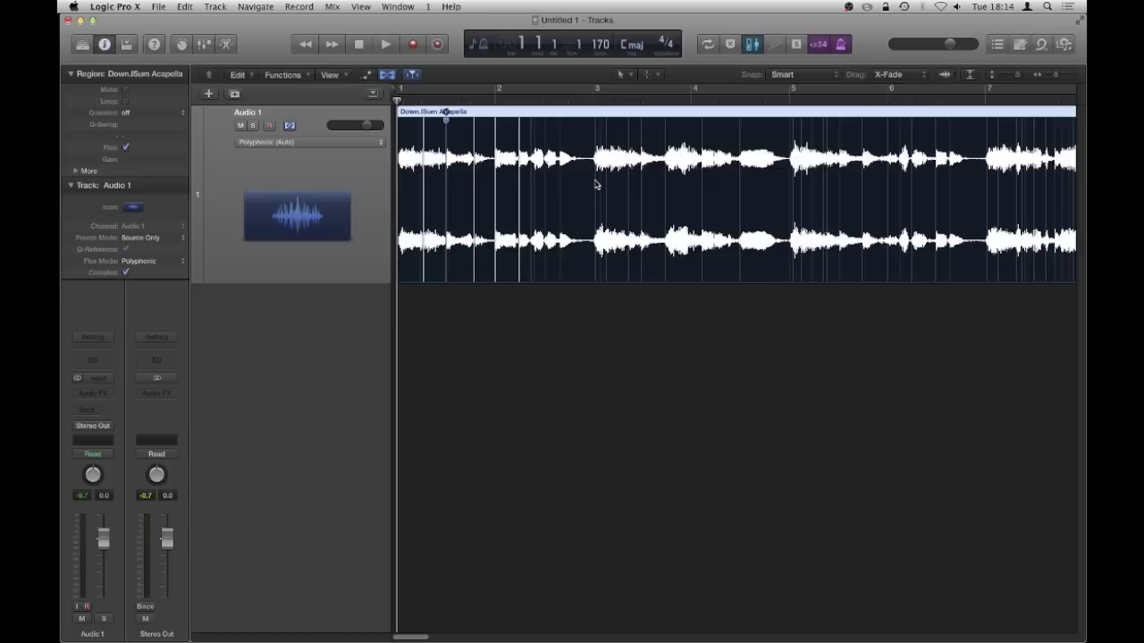
key(super+Left)
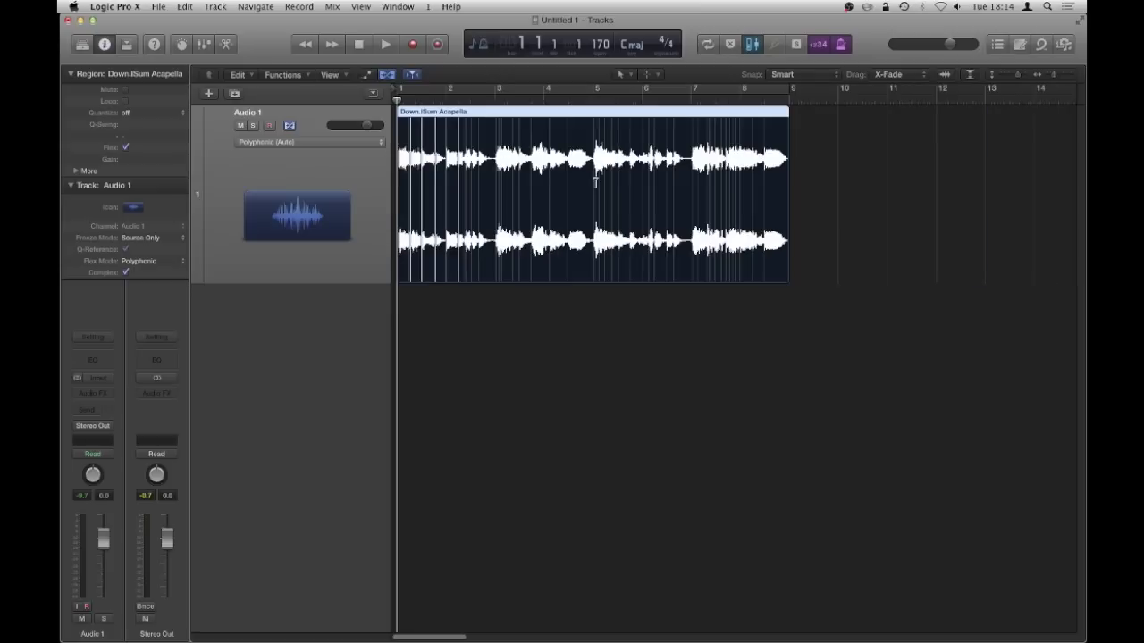